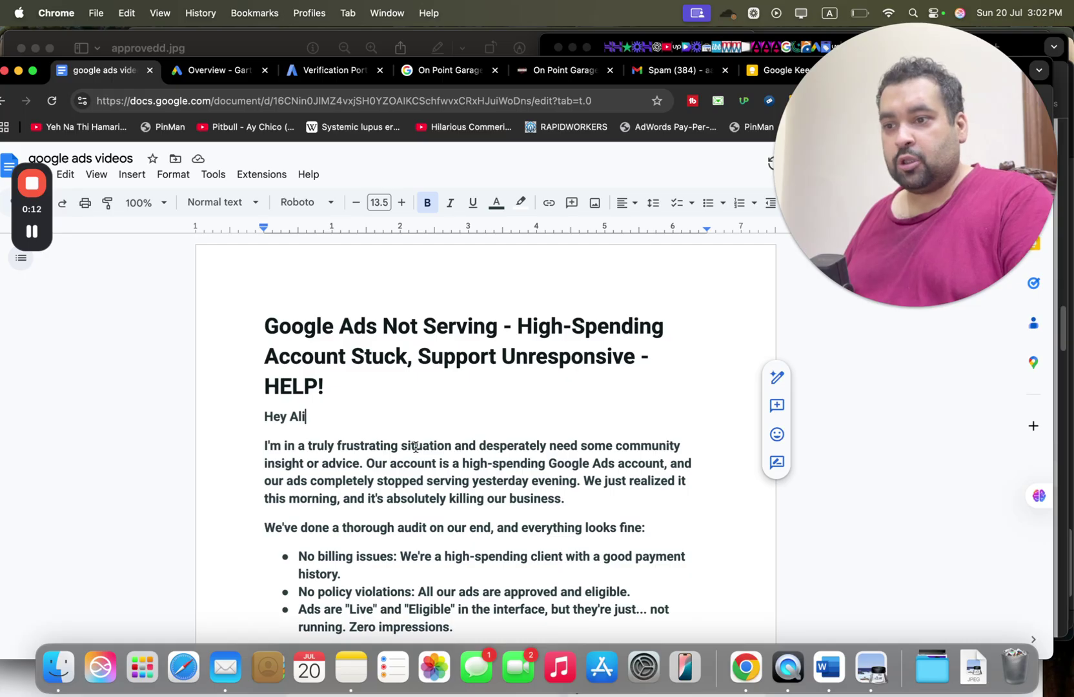
Read the message's opening paragraph and the audit list covering billing, policy violations and ad eligibility.
click(309, 481)
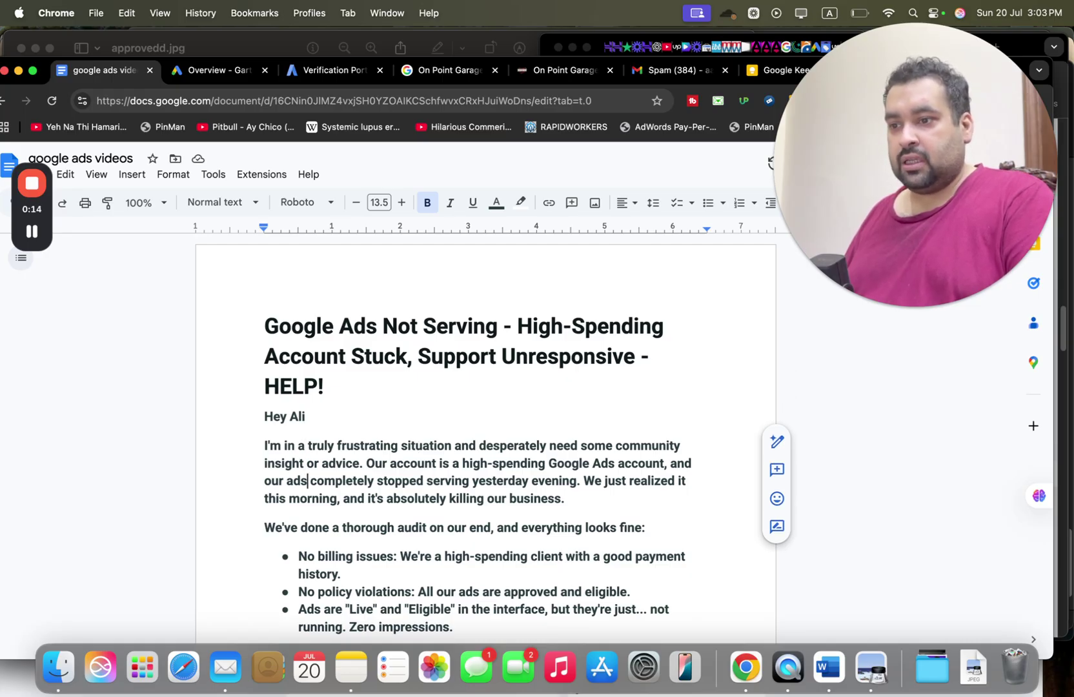
click(308, 498)
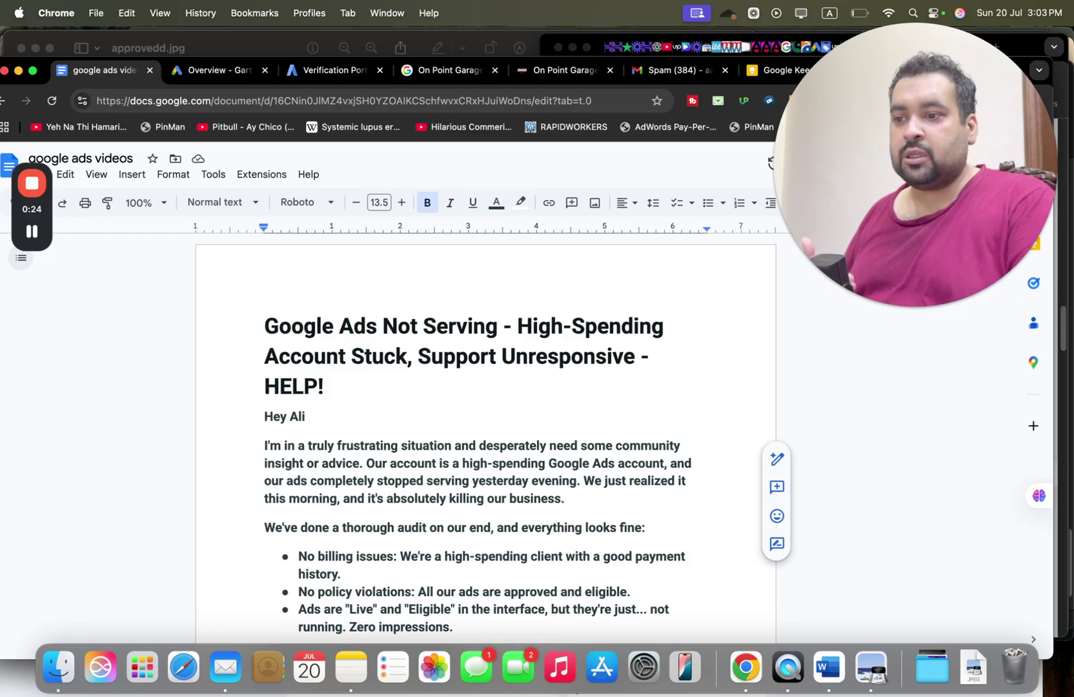
key(Down)
key(Down)
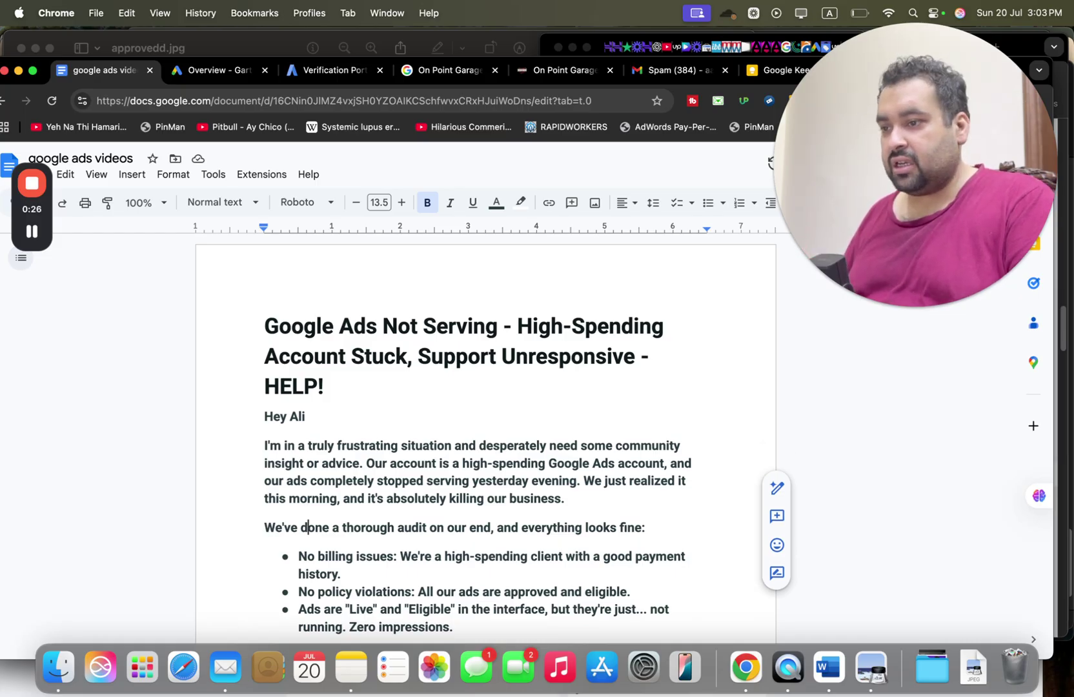
key(Down)
key(Down)
key(Down)
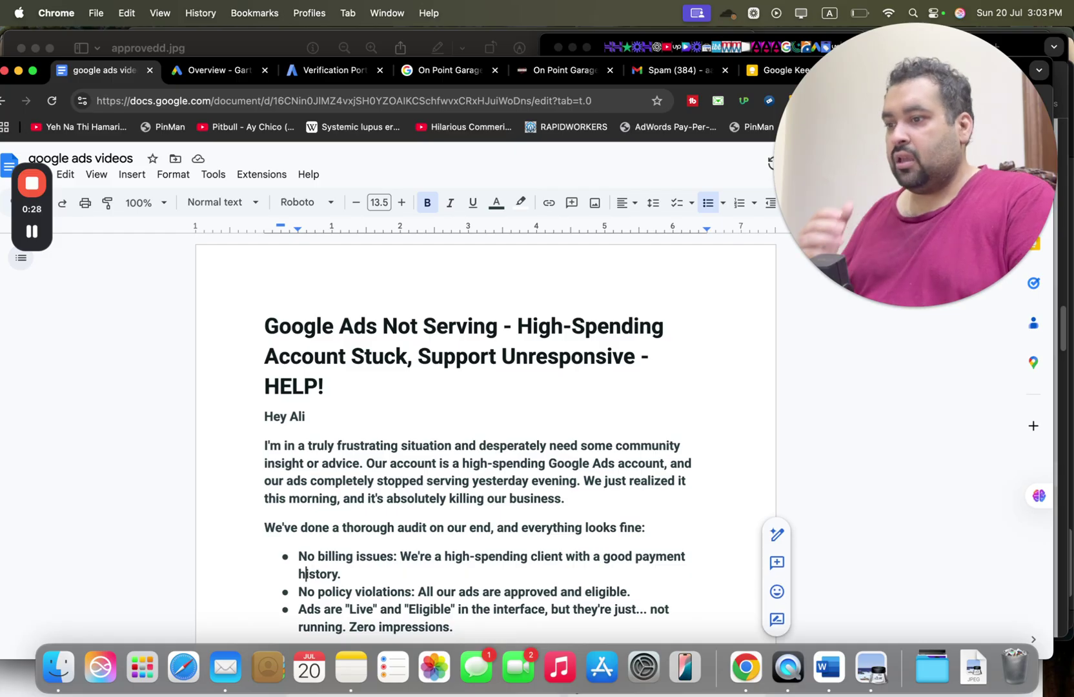
key(Down)
key(Down)
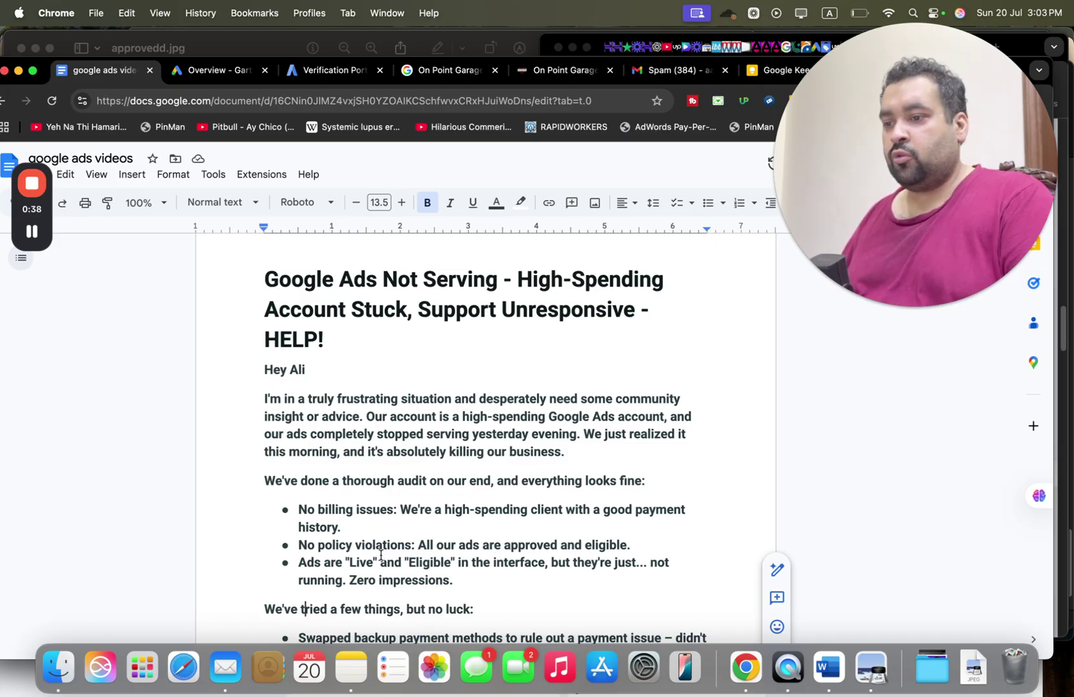
key(Down)
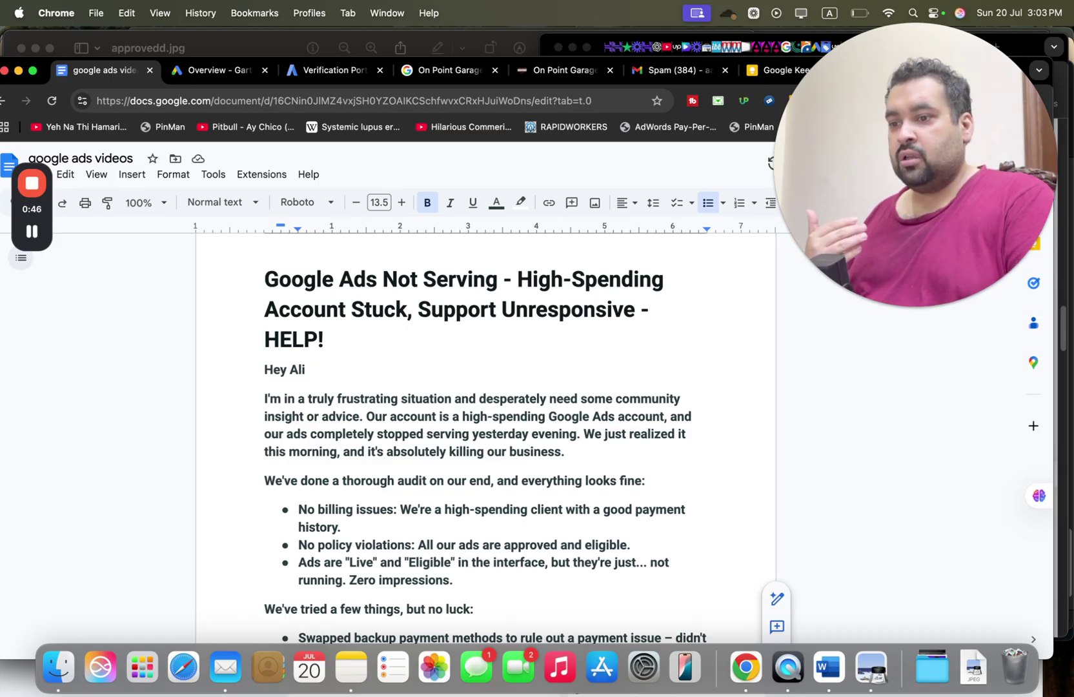
Read the list of attempted payment fixes and the paragraph complaining about Google Ads support.
scroll(306, 638, down, 1)
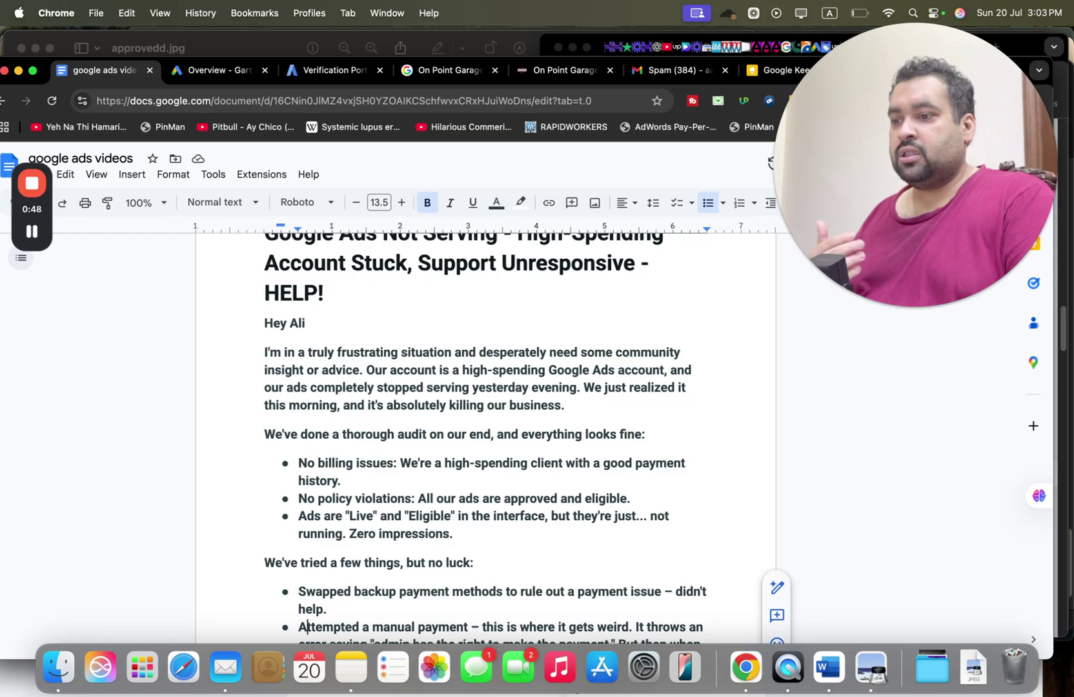
scroll(306, 642, down, 1)
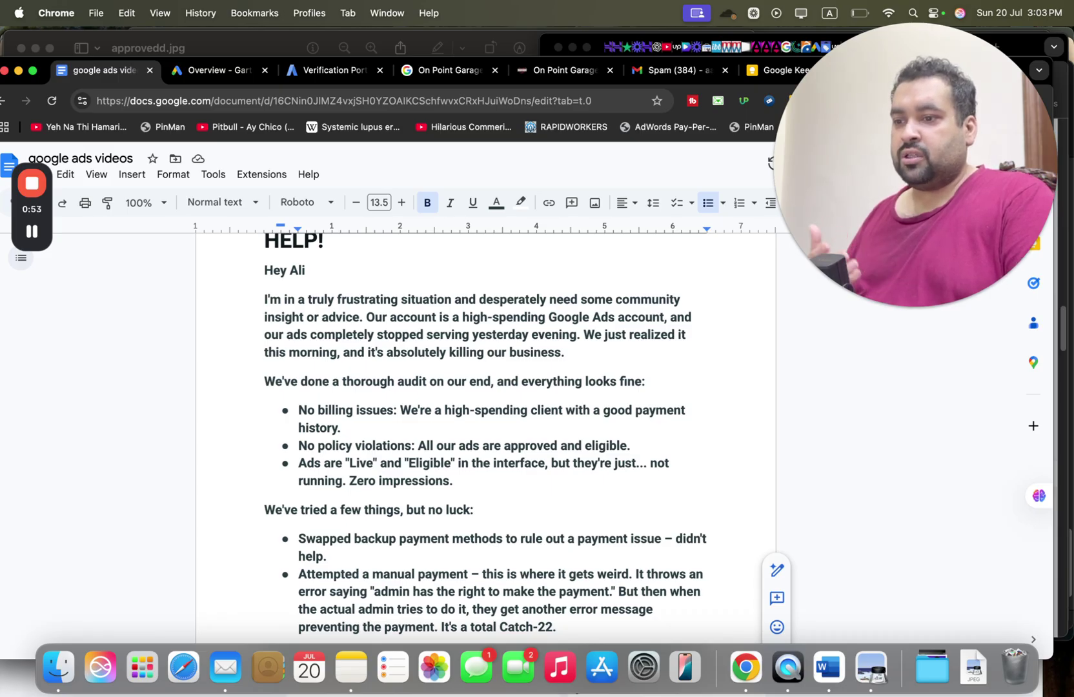
click(302, 627)
scroll(307, 627, down, 1)
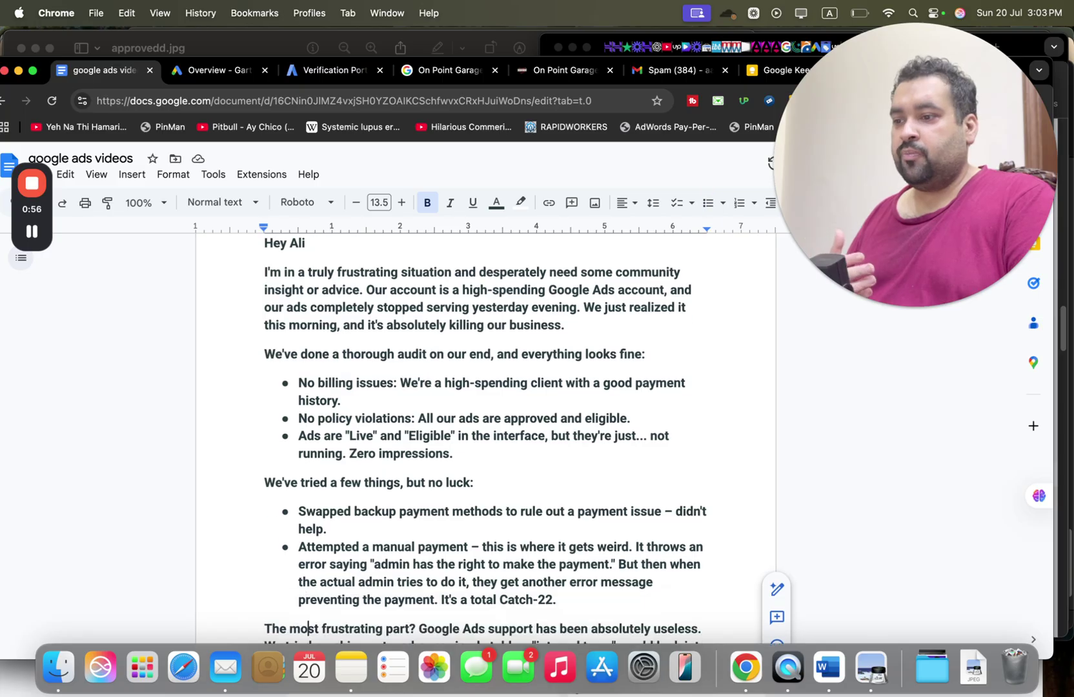
click(308, 609)
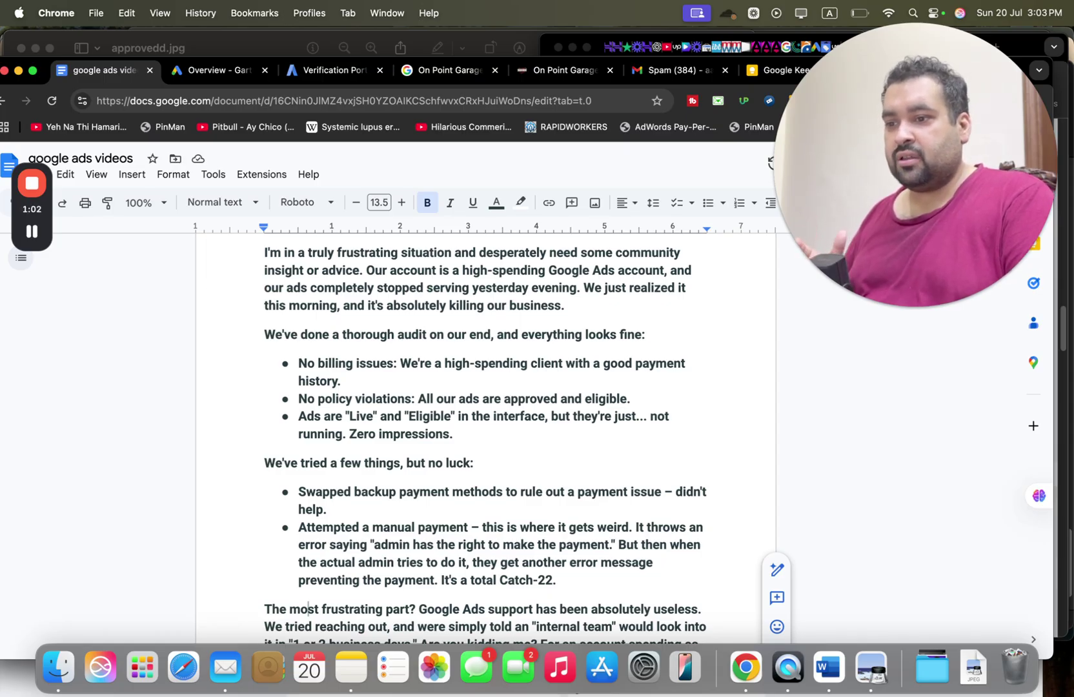
click(310, 626)
click(303, 641)
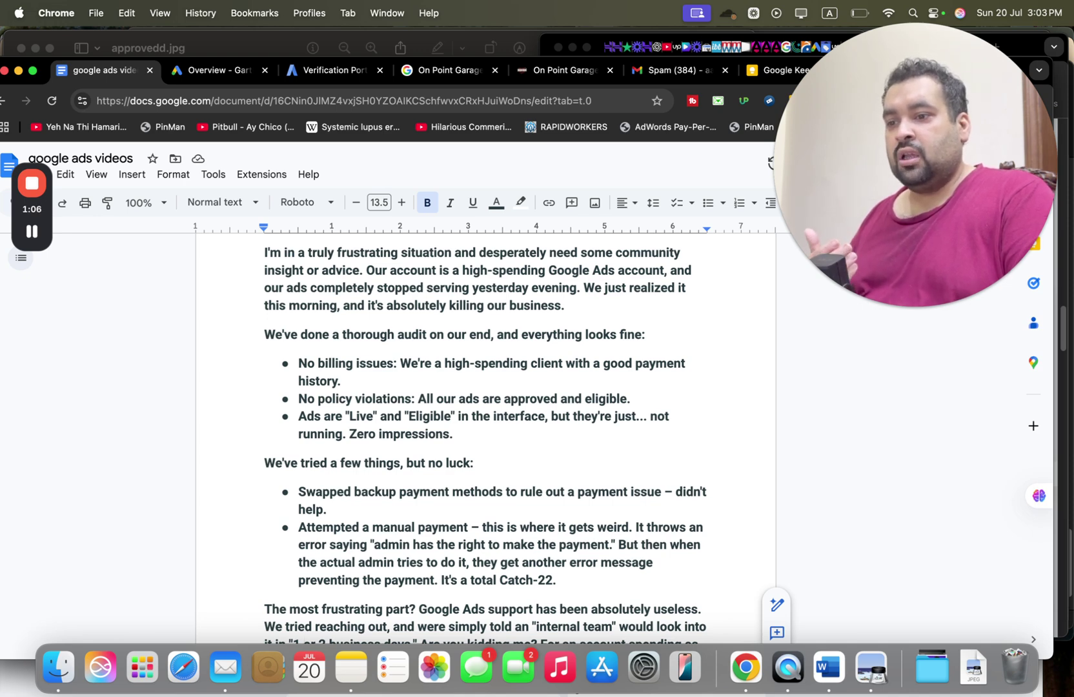
scroll(307, 609, down, 2)
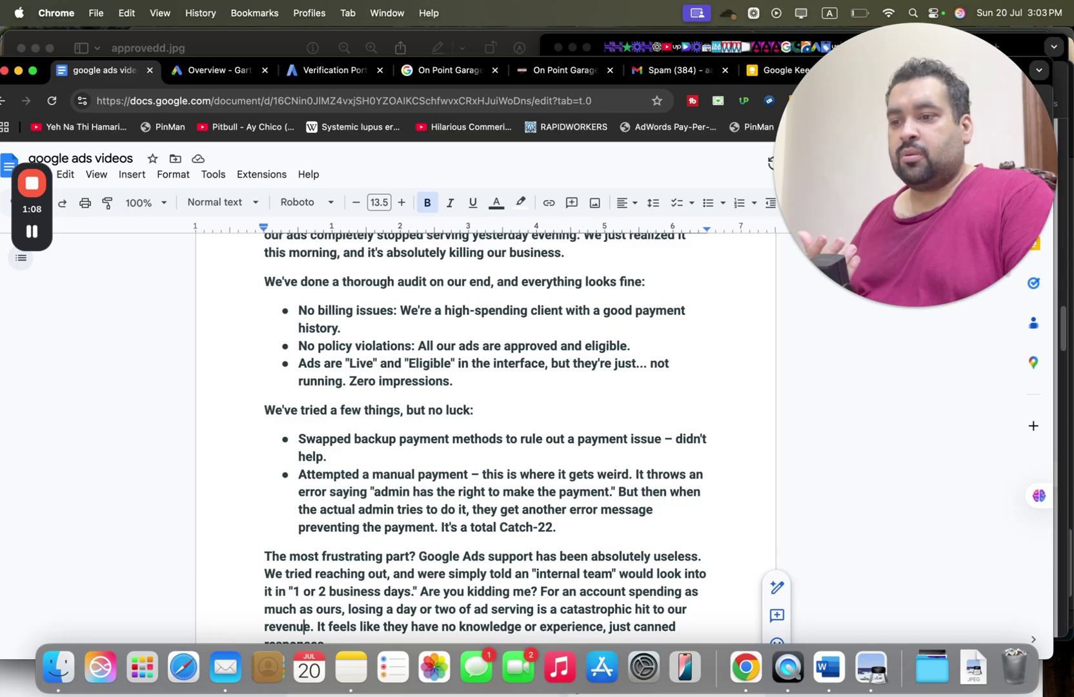
scroll(484, 439, down, 4)
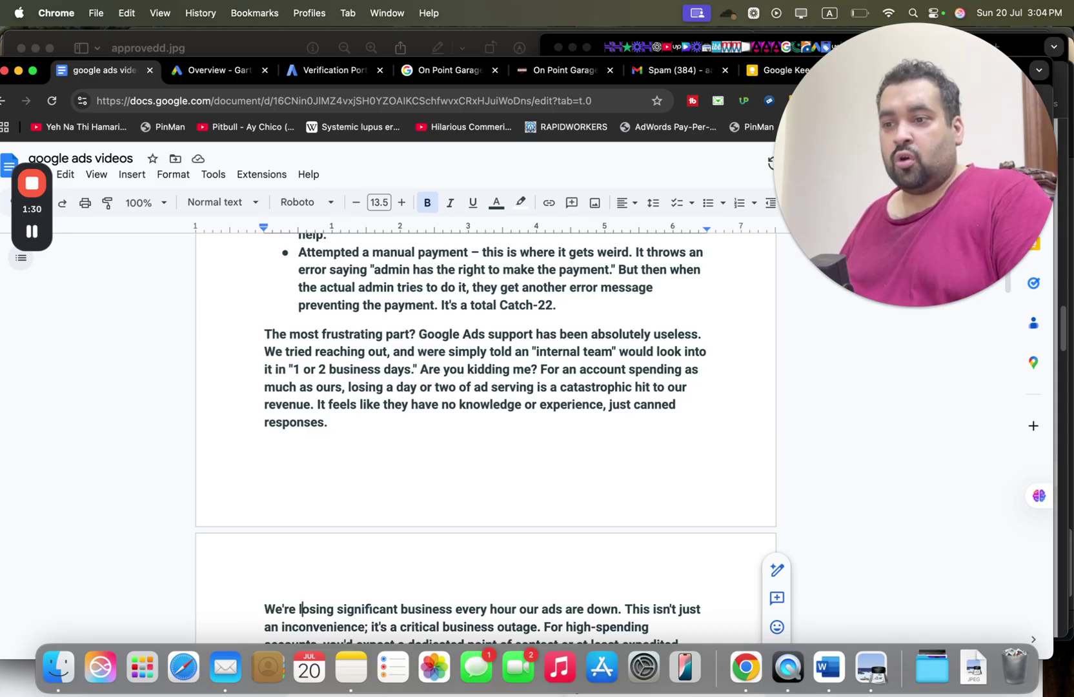
Read the message's closing paragraphs on lost business and the request for advice.
key(Down)
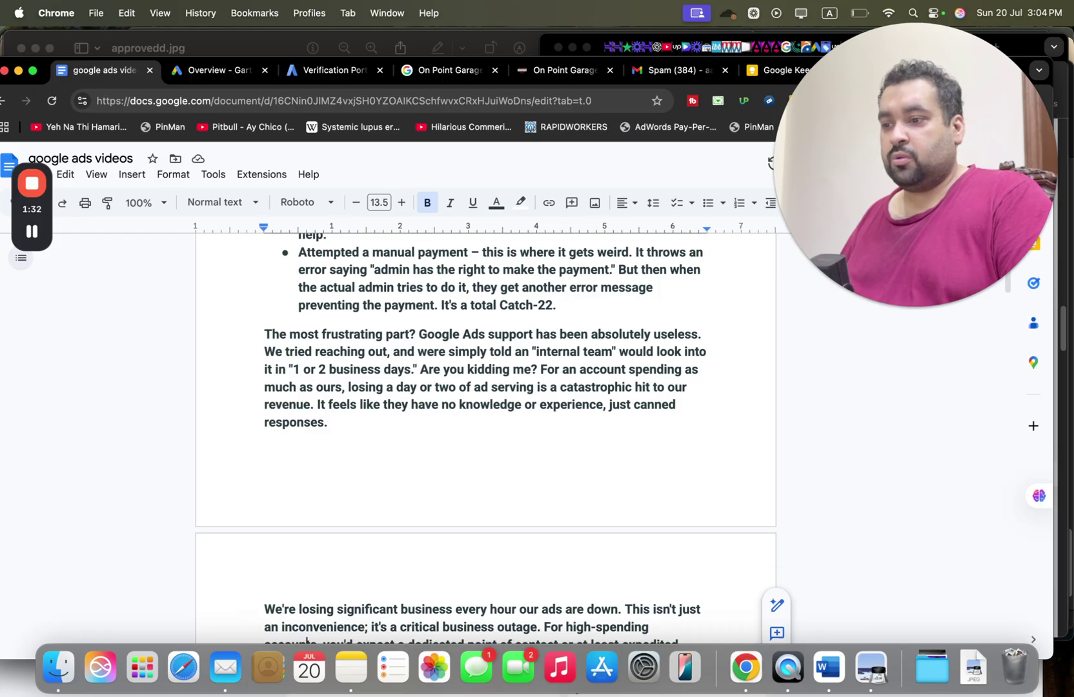
key(Down)
key(Down)
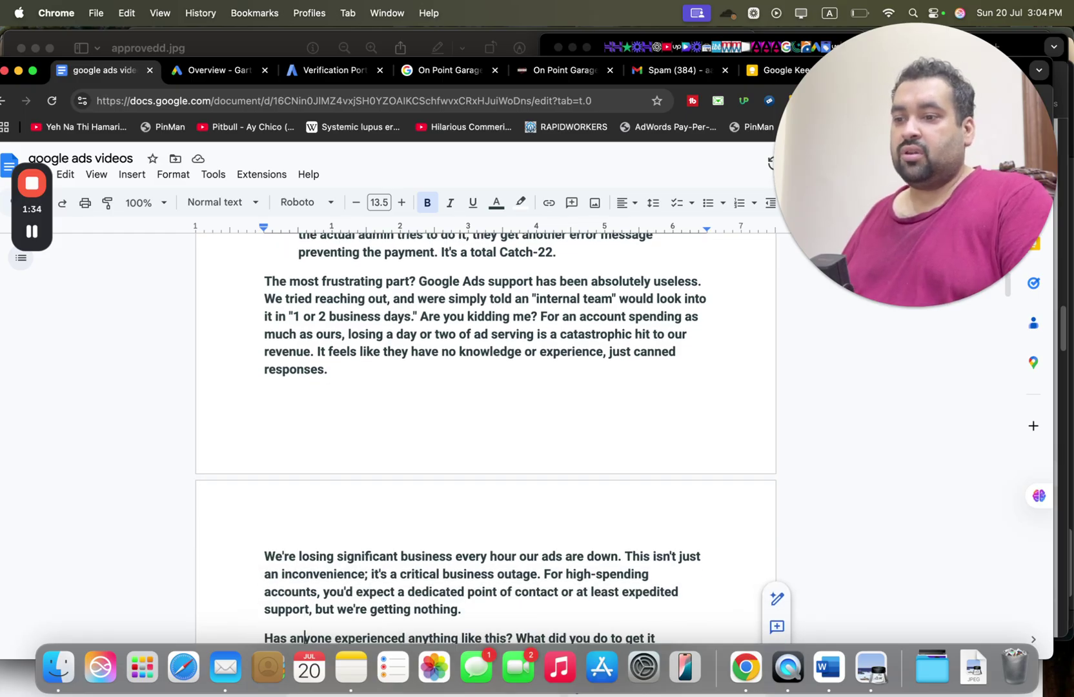
key(Down)
key(Down)
key(Down)
key(Down)
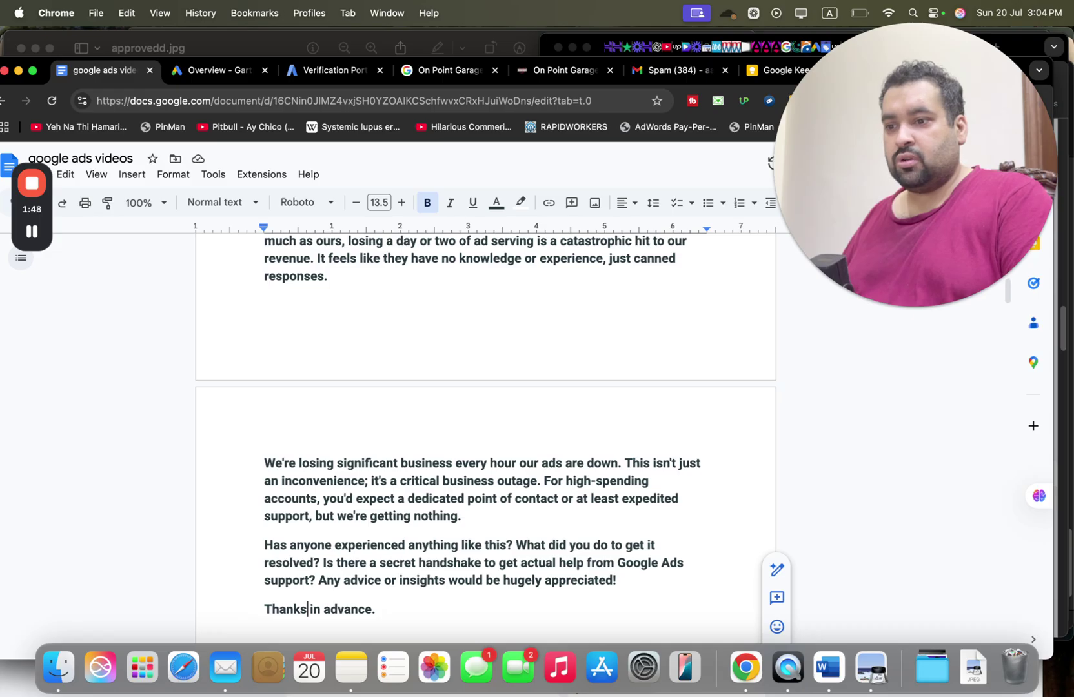
Go back to the start of the message and review the audit and attempted-fix lists again.
click(348, 564)
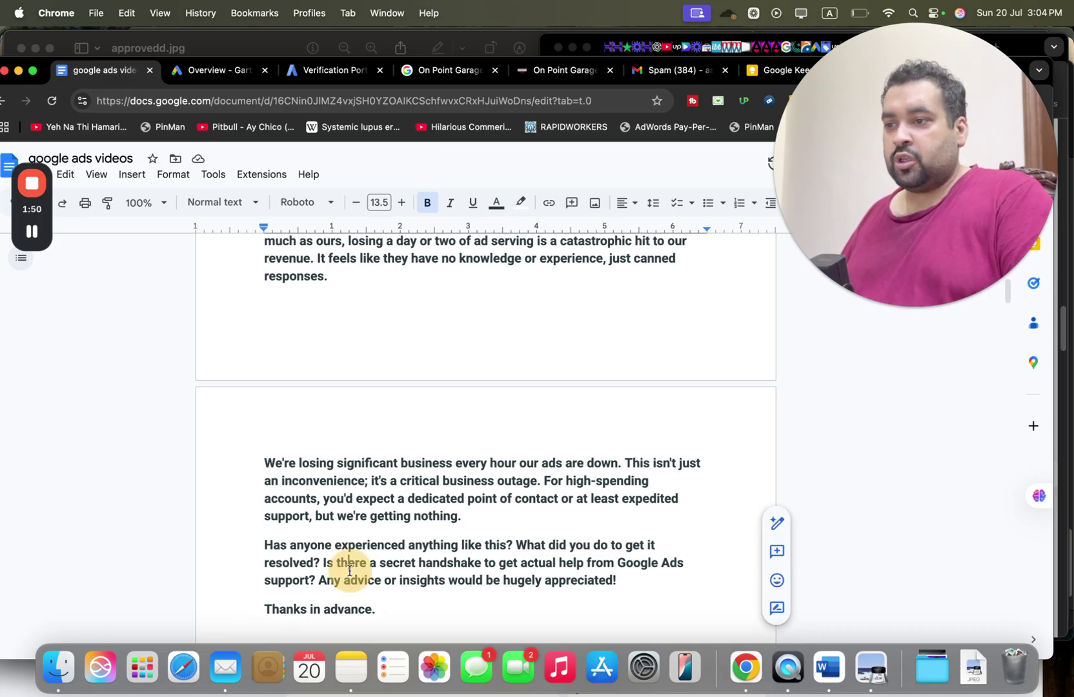
drag(339, 300, 323, 204)
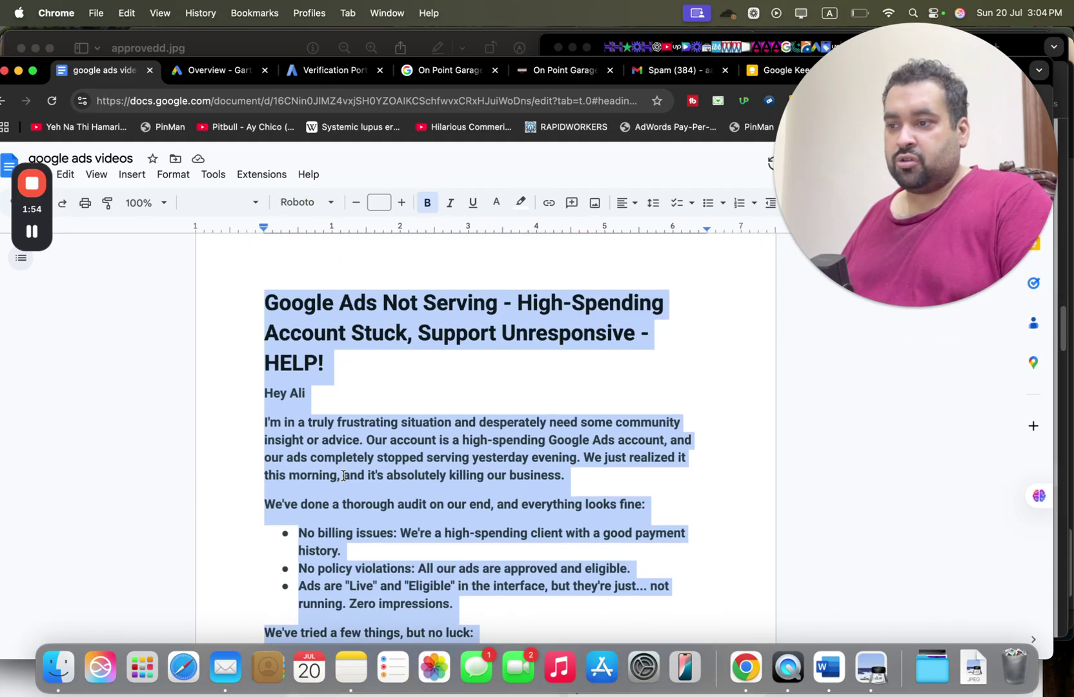
click(344, 475)
key(Down)
key(Down)
key(Down)
key(Down)
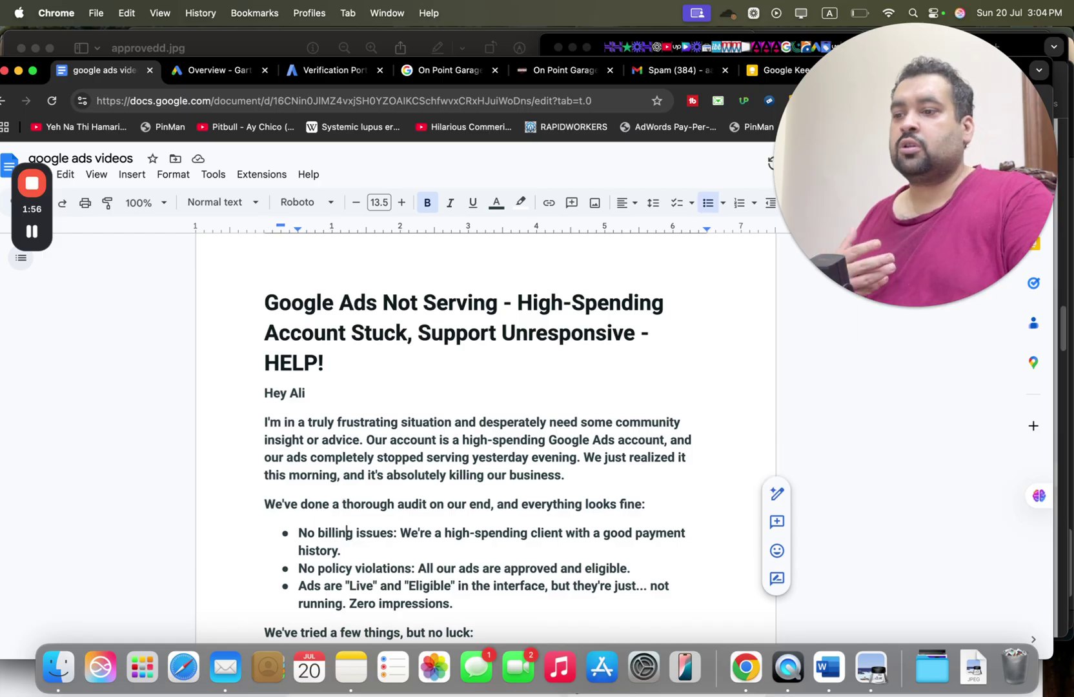
key(Down)
key(Down)
key(Down)
key(Down)
key(Down)
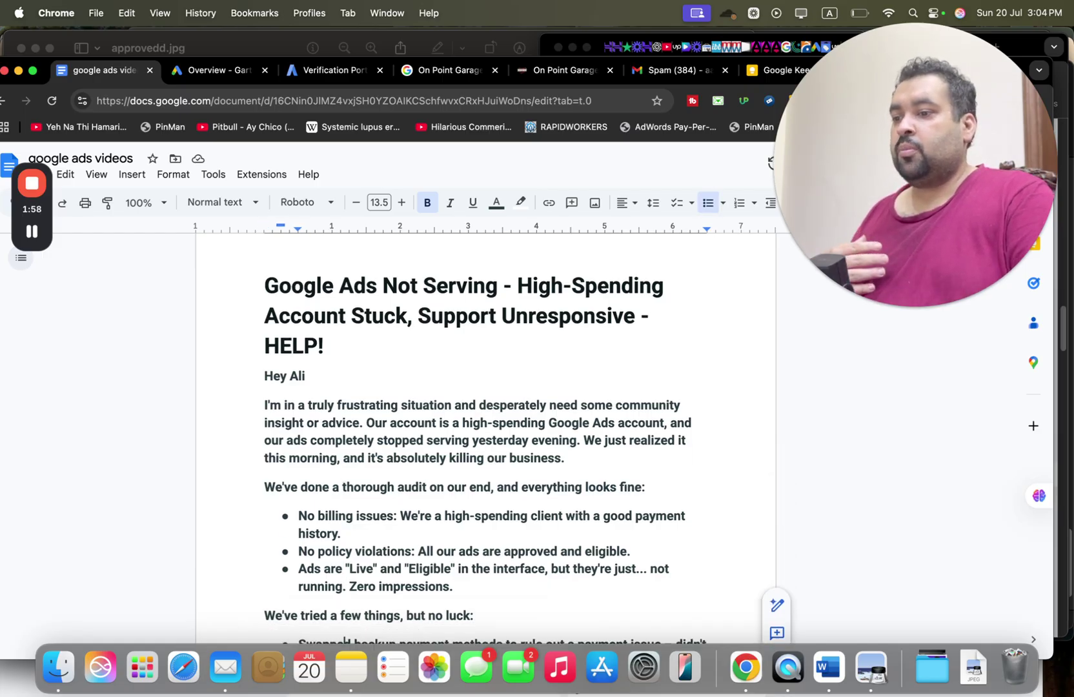
key(Down)
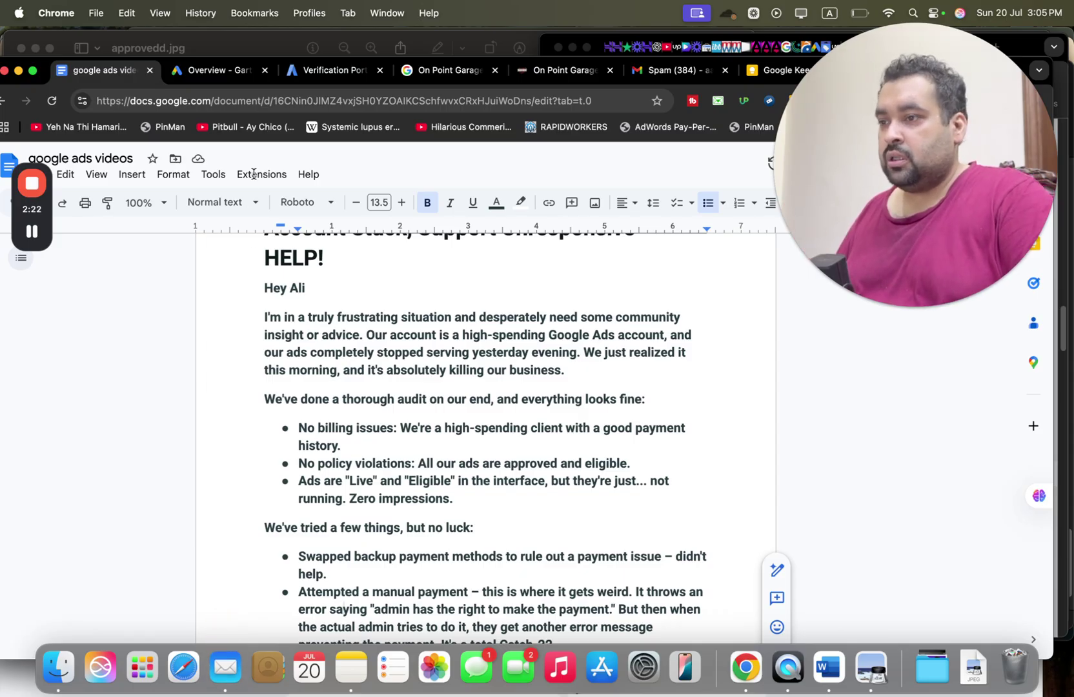
Switch to Google Ads and view the account's Change history, glancing back at the message for reference.
click(234, 74)
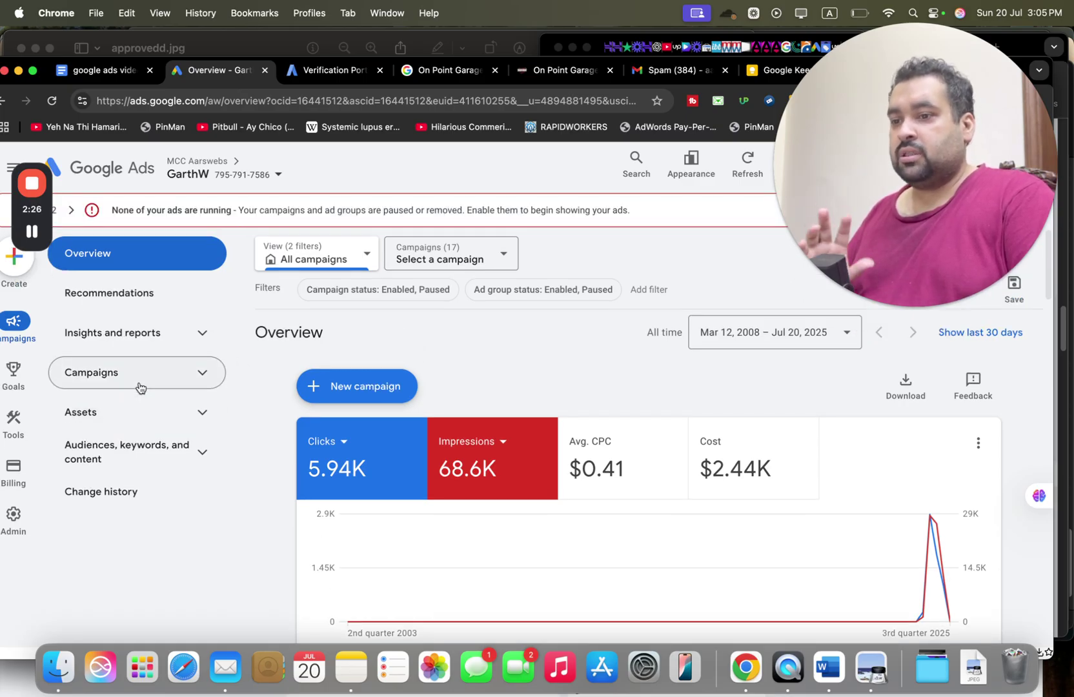
click(120, 497)
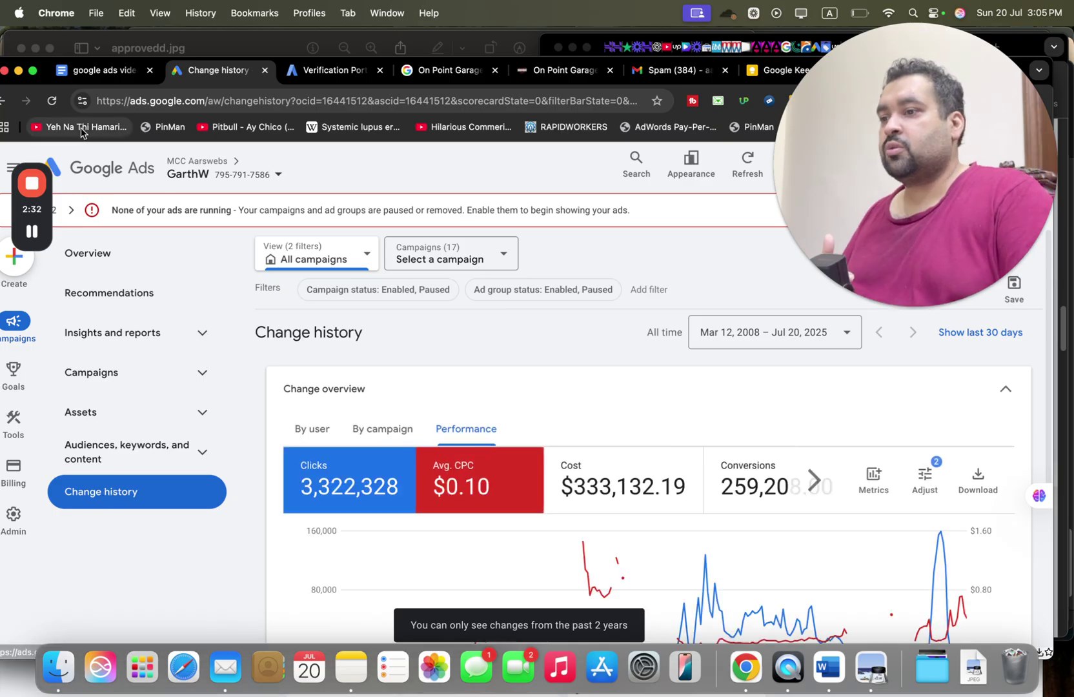
click(105, 69)
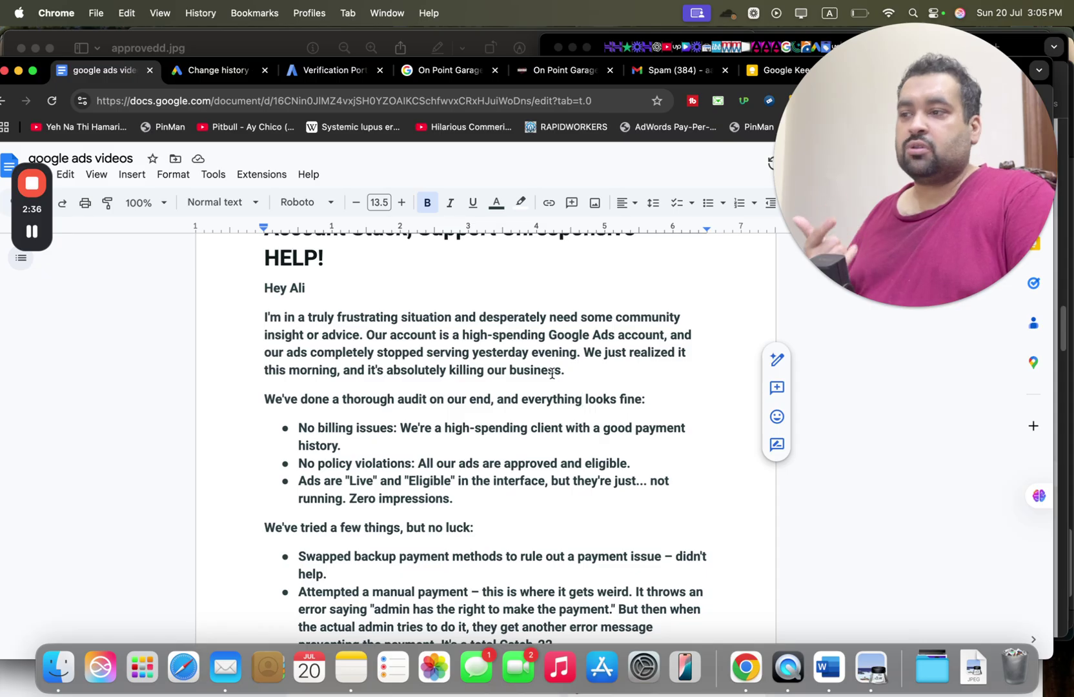
click(233, 71)
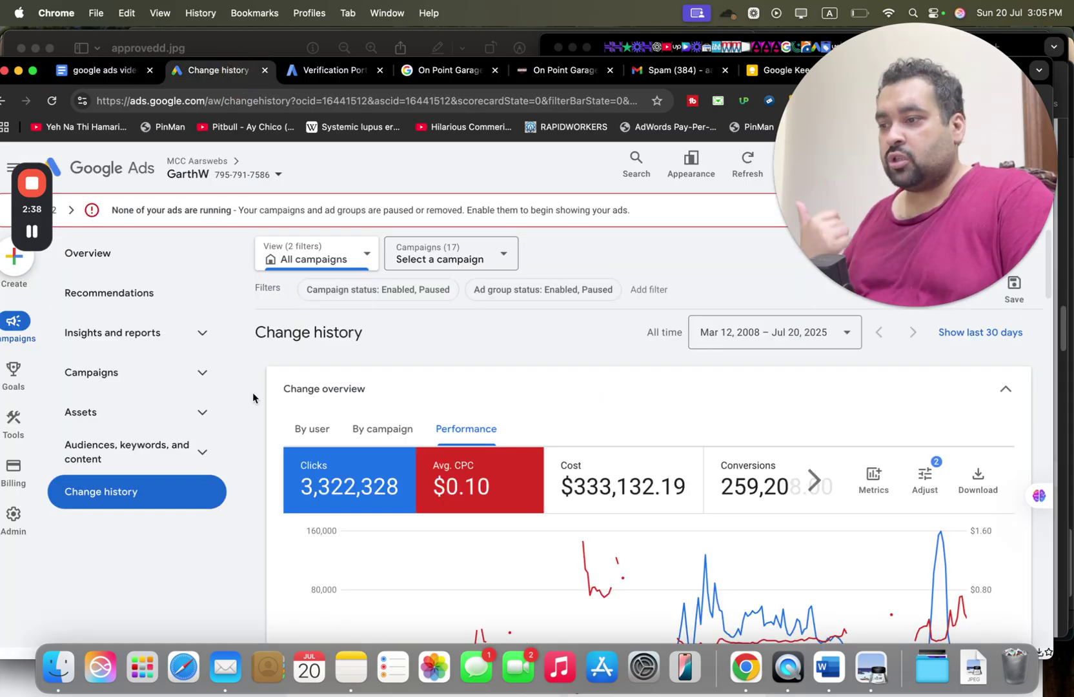
Search the Google Ads pages for "ad pr" and open Ad preview and diagnosis.
click(634, 165)
text(ad)
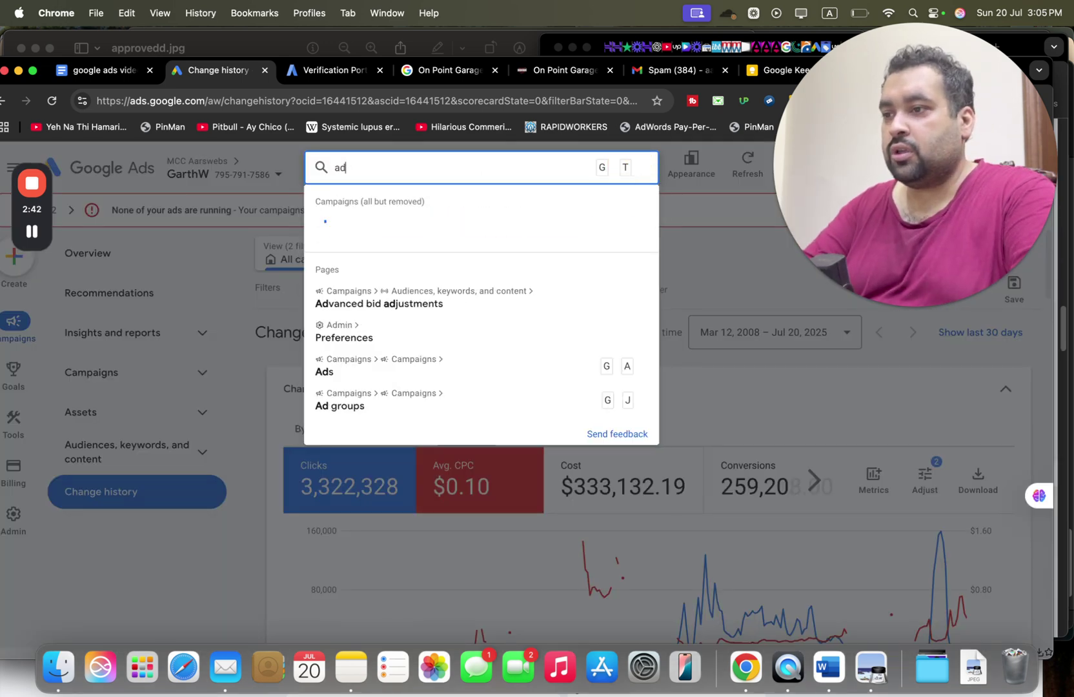
text( pr)
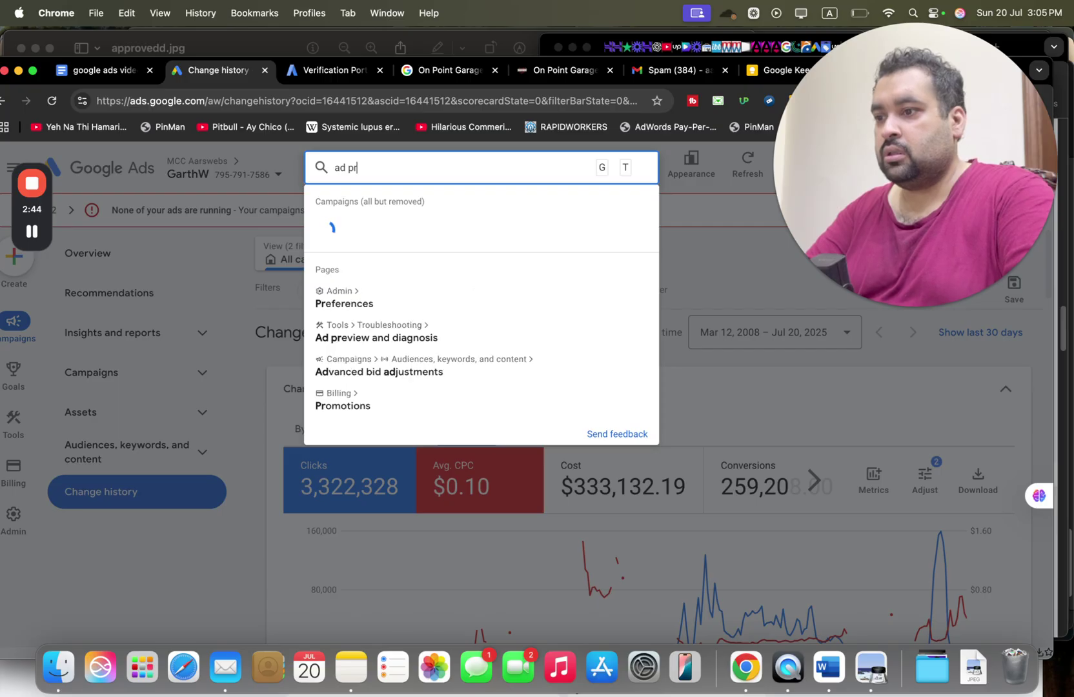
click(431, 335)
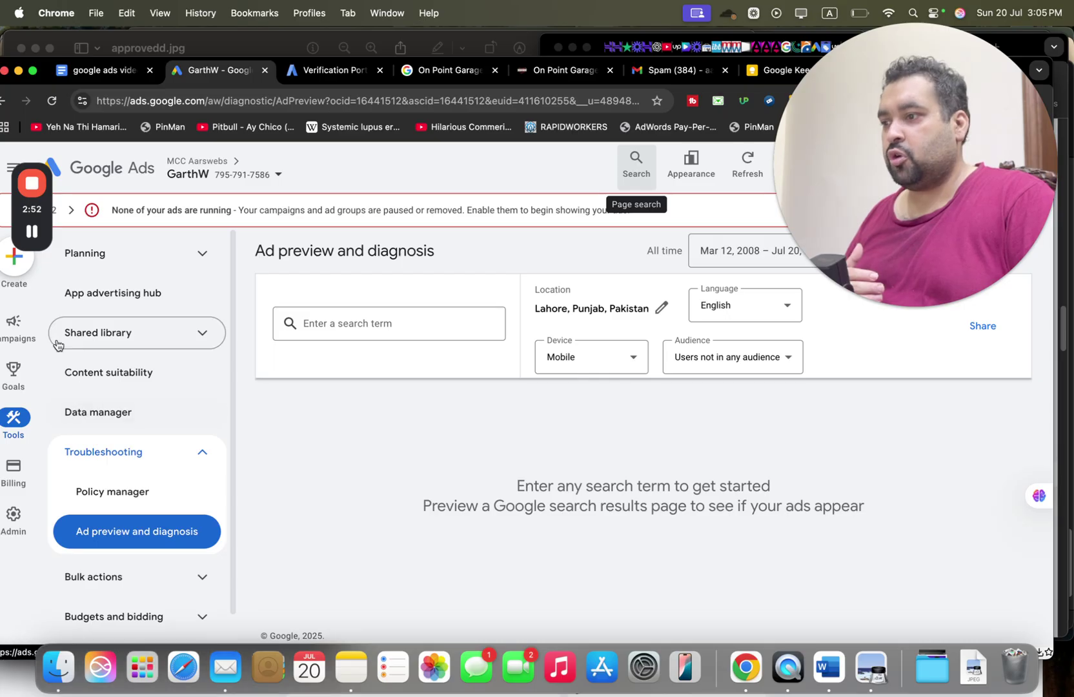
Open the account's Ads list across all campaigns.
mouse_move(29, 337)
click(150, 374)
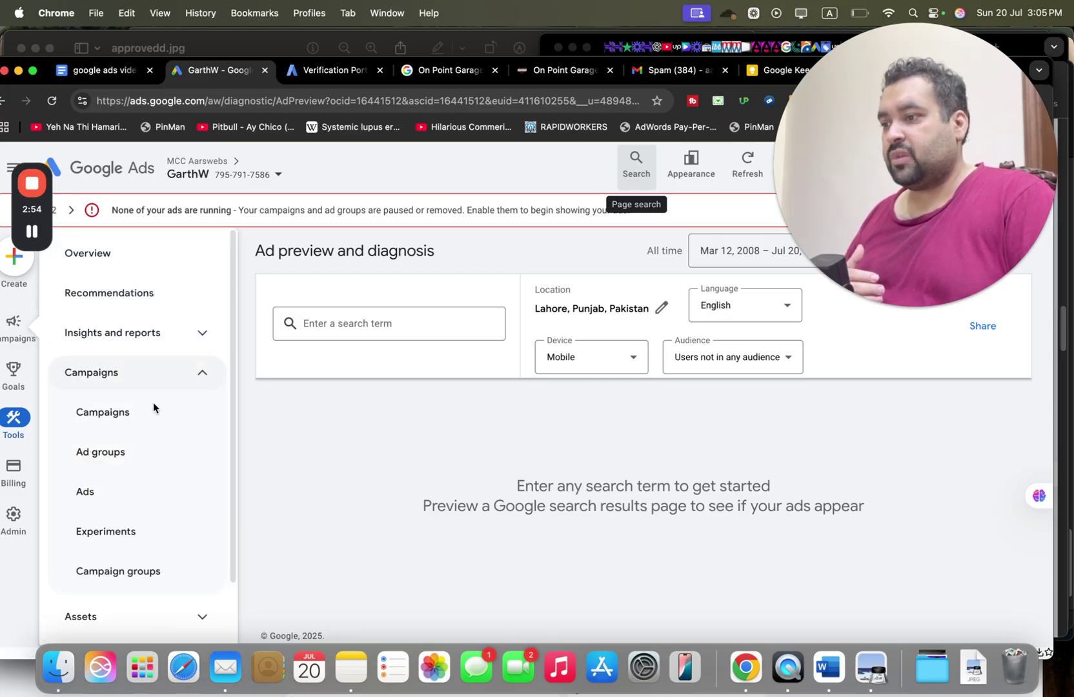
click(148, 492)
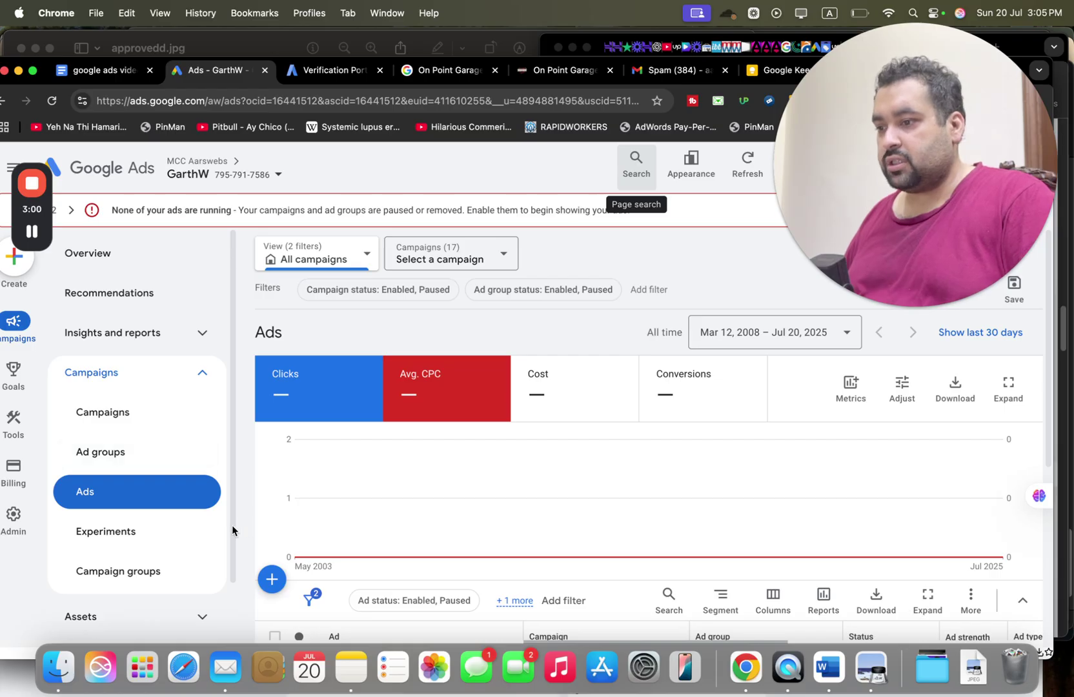
Open the Keywords list, inspect the [subway coupons] keyword's status details, and recheck the message before returning to Google Ads.
drag(233, 531, 217, 584)
click(213, 584)
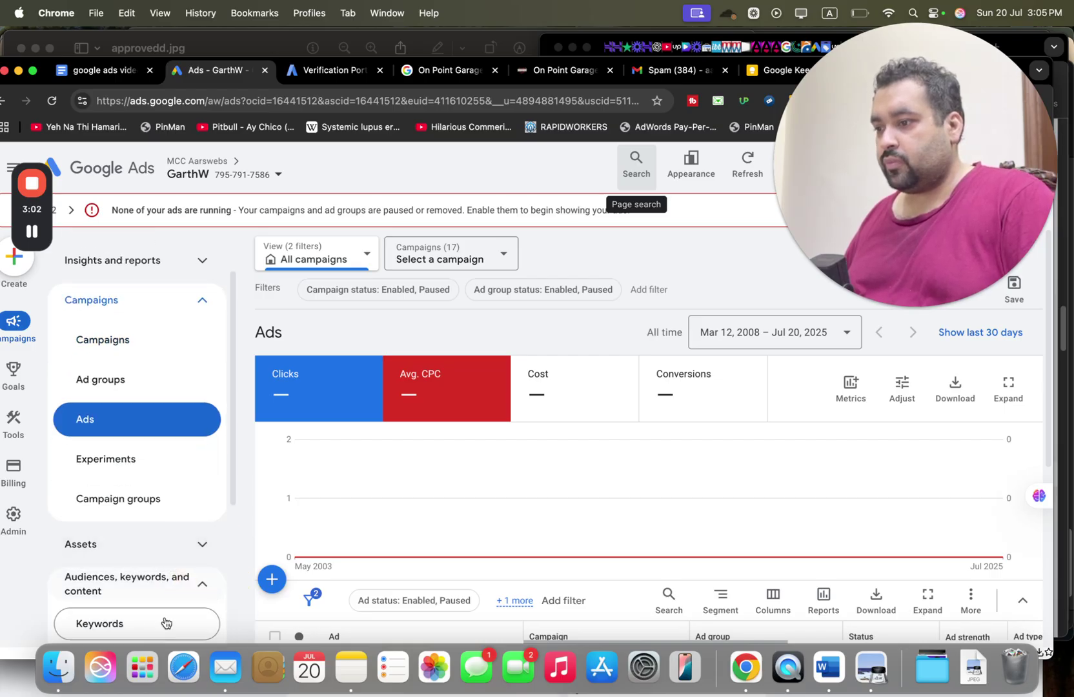
click(142, 634)
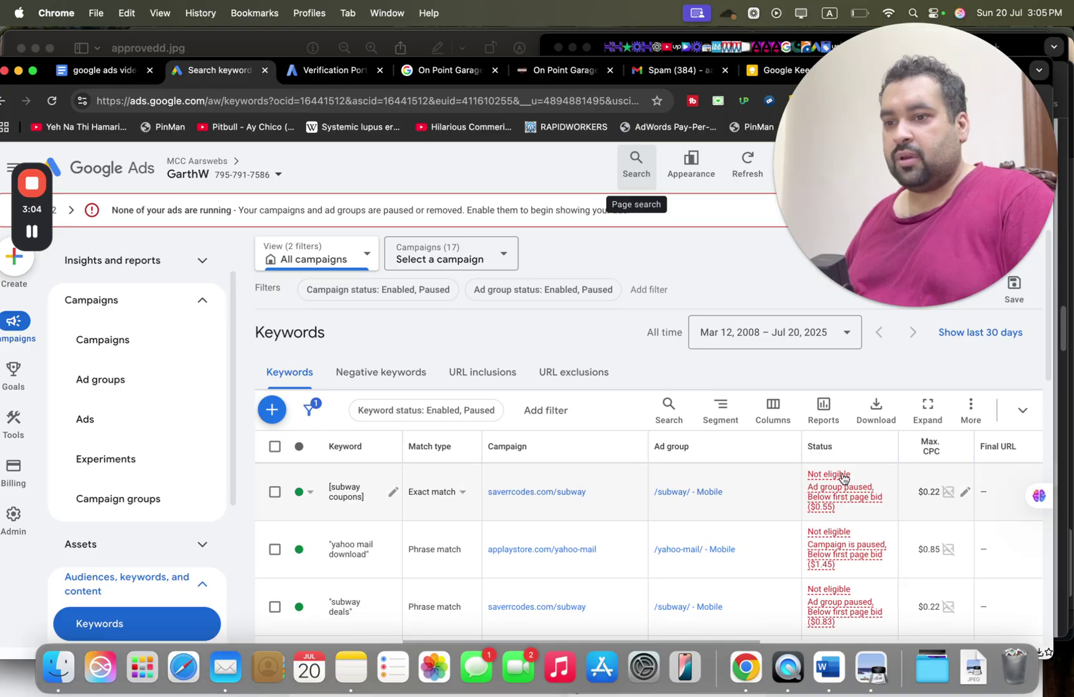
mouse_move(841, 481)
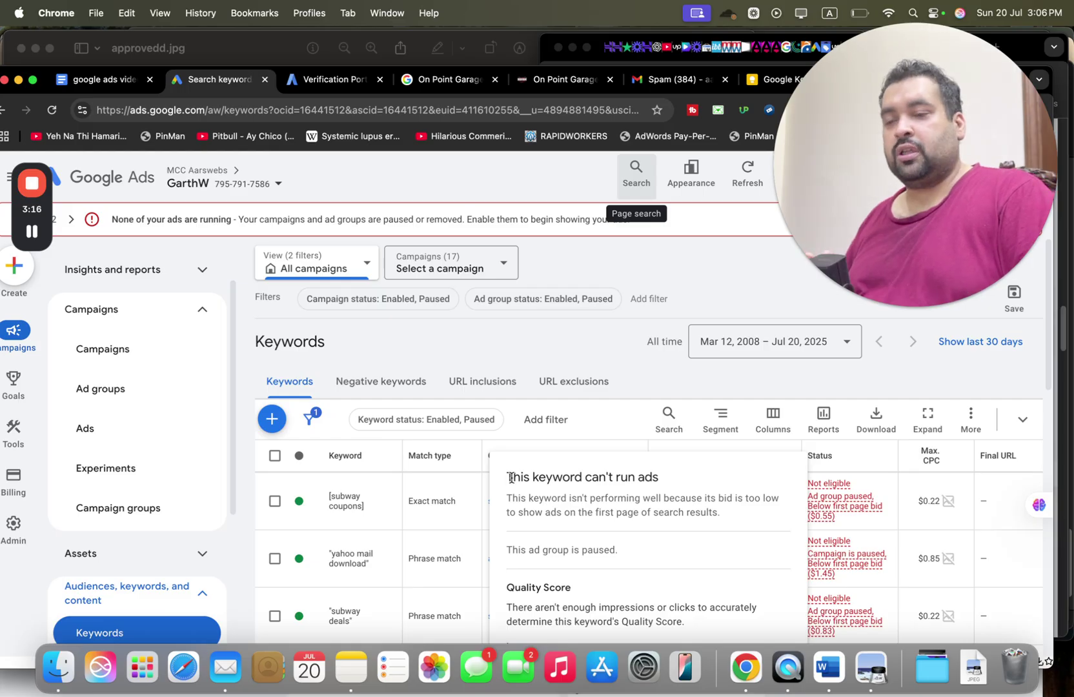
click(122, 83)
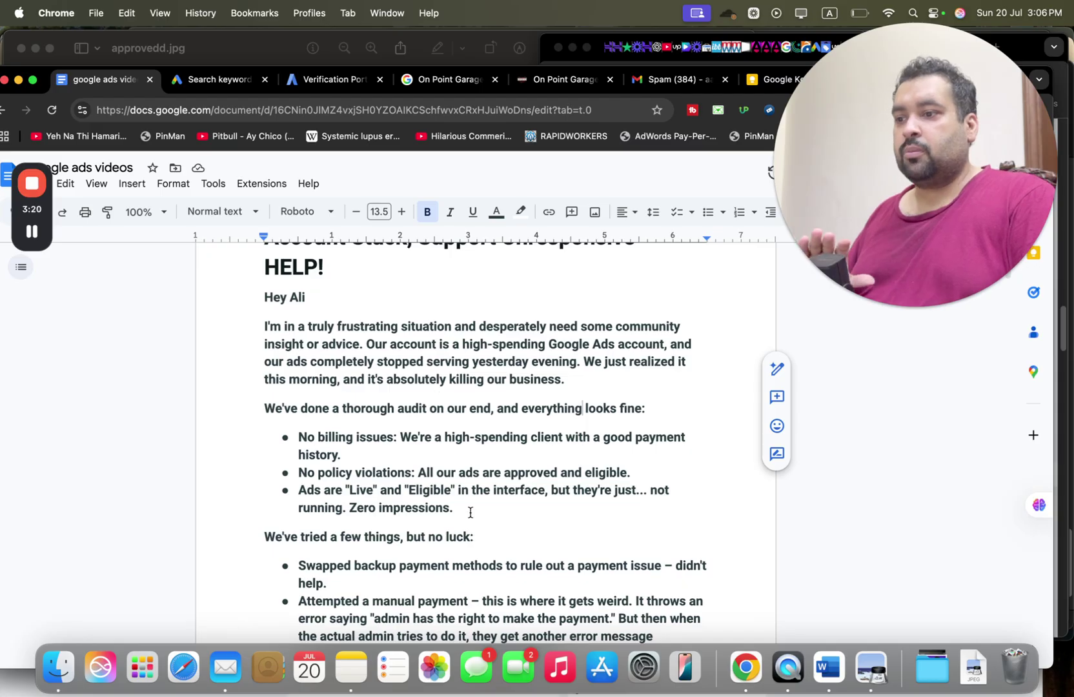
click(227, 81)
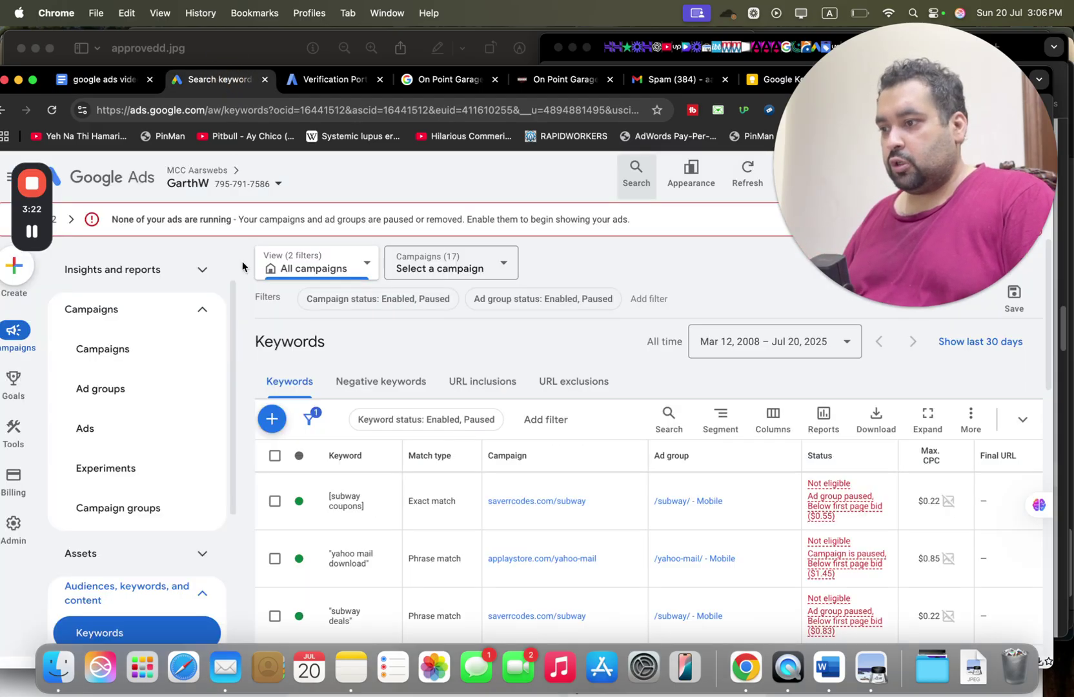
Open the saverrcodes.com/subway campaign's settings from the Campaigns list and expand its Bidding section.
drag(232, 351, 234, 452)
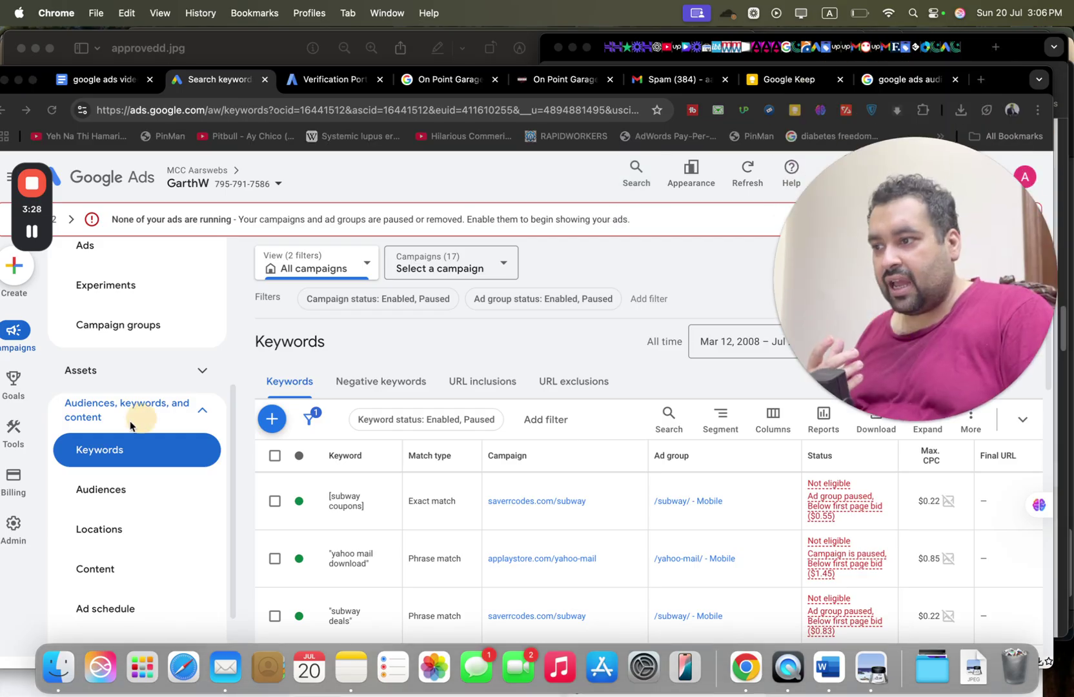
drag(225, 429, 239, 307)
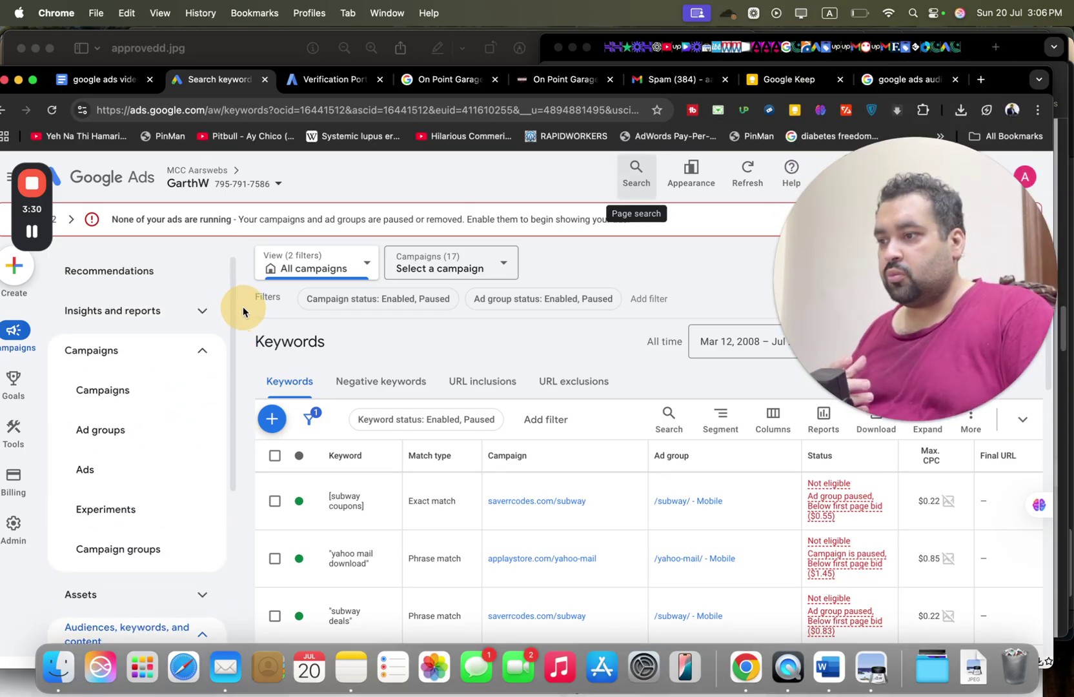
click(151, 398)
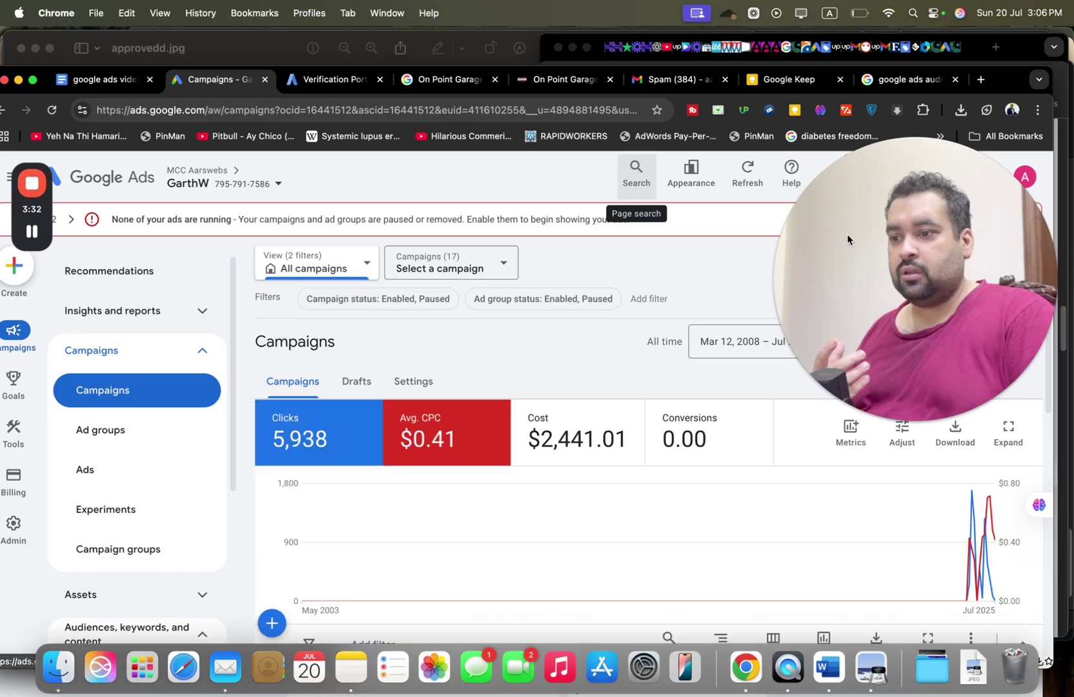
drag(864, 260, 729, 139)
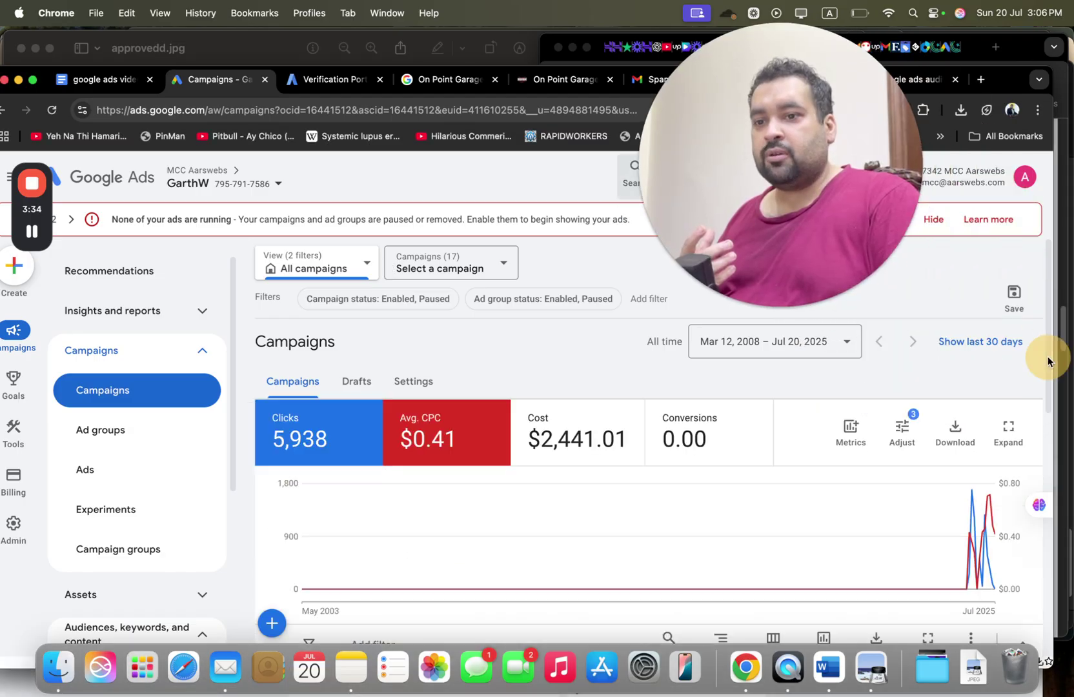
scroll(1047, 368, down, 5)
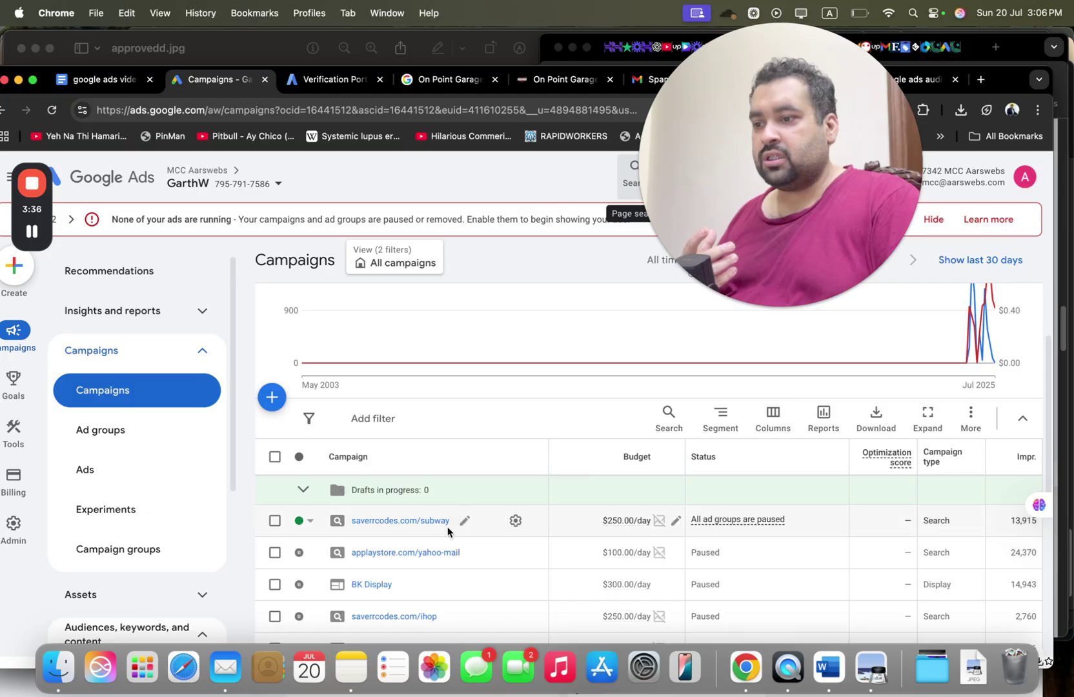
click(514, 520)
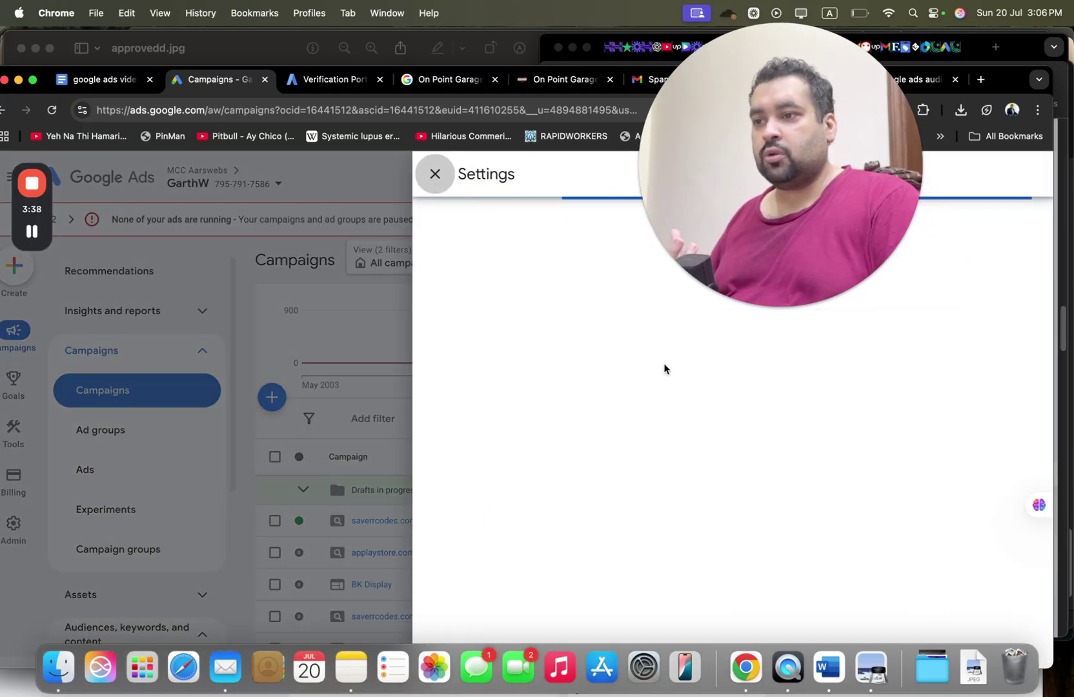
drag(805, 176, 156, 449)
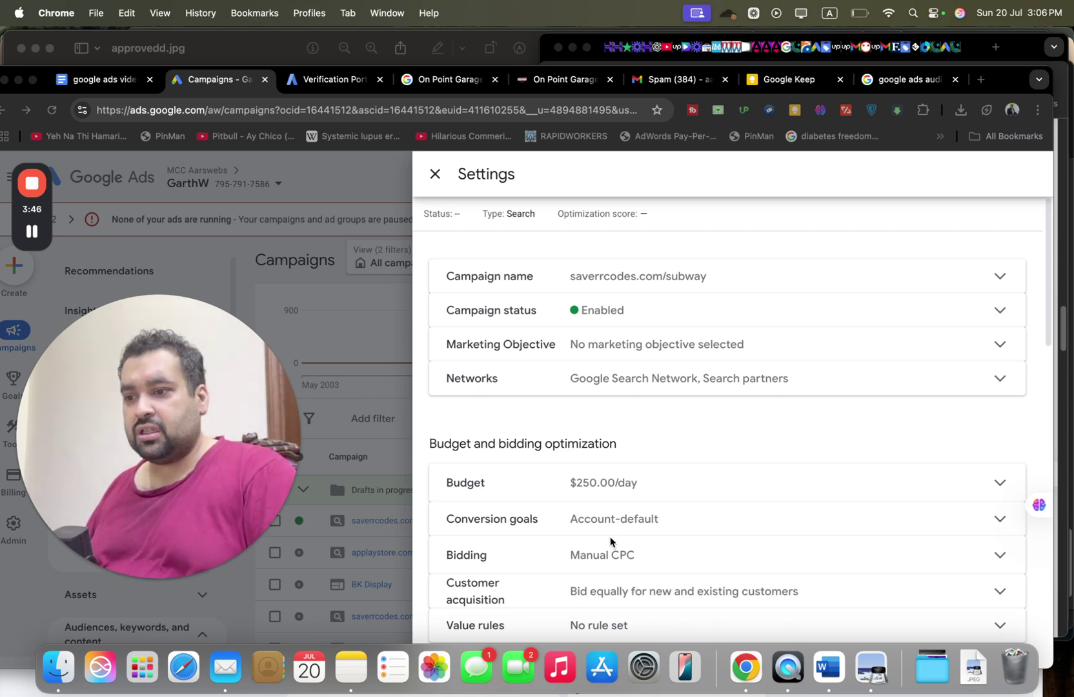
click(609, 559)
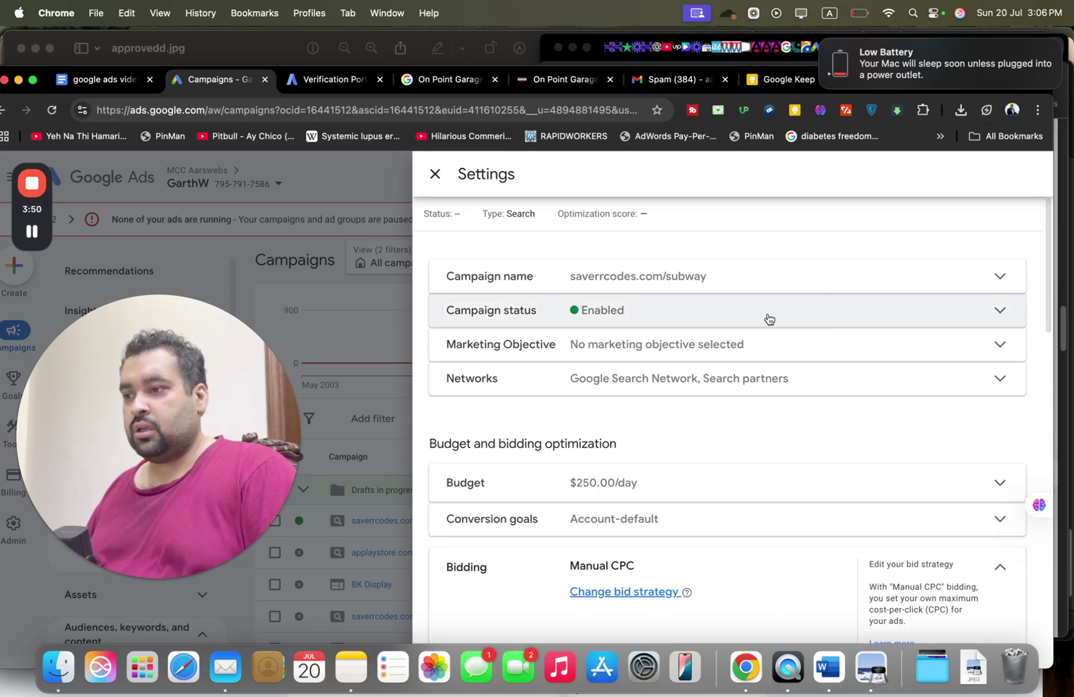
Check the computer's battery status and dismiss the low battery notification.
click(867, 11)
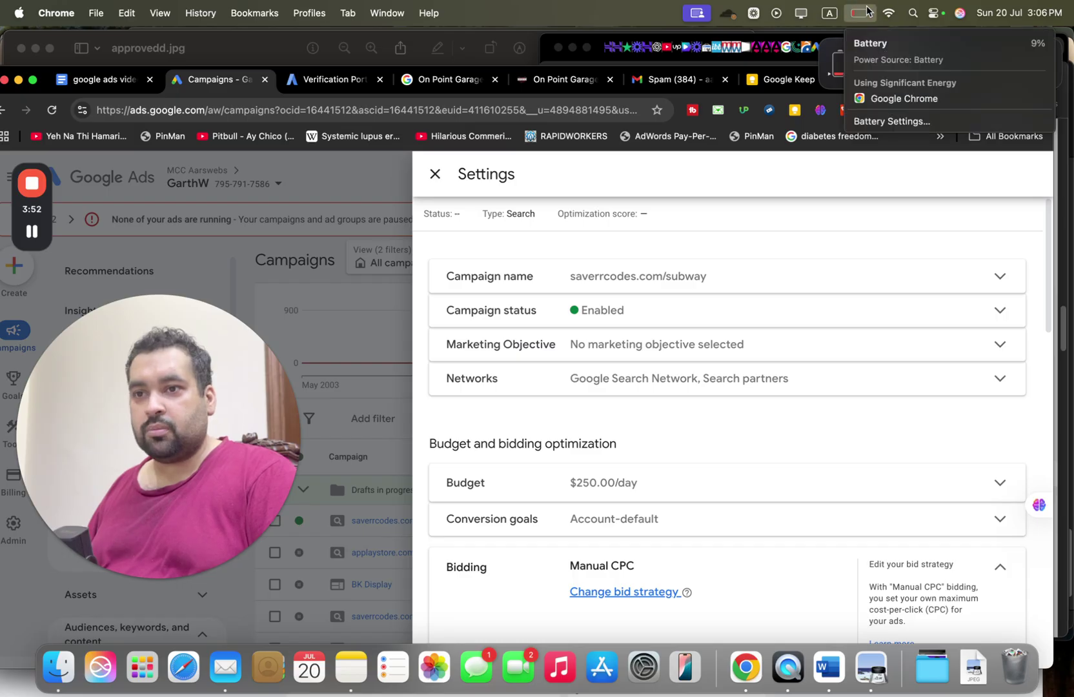
click(867, 11)
click(820, 44)
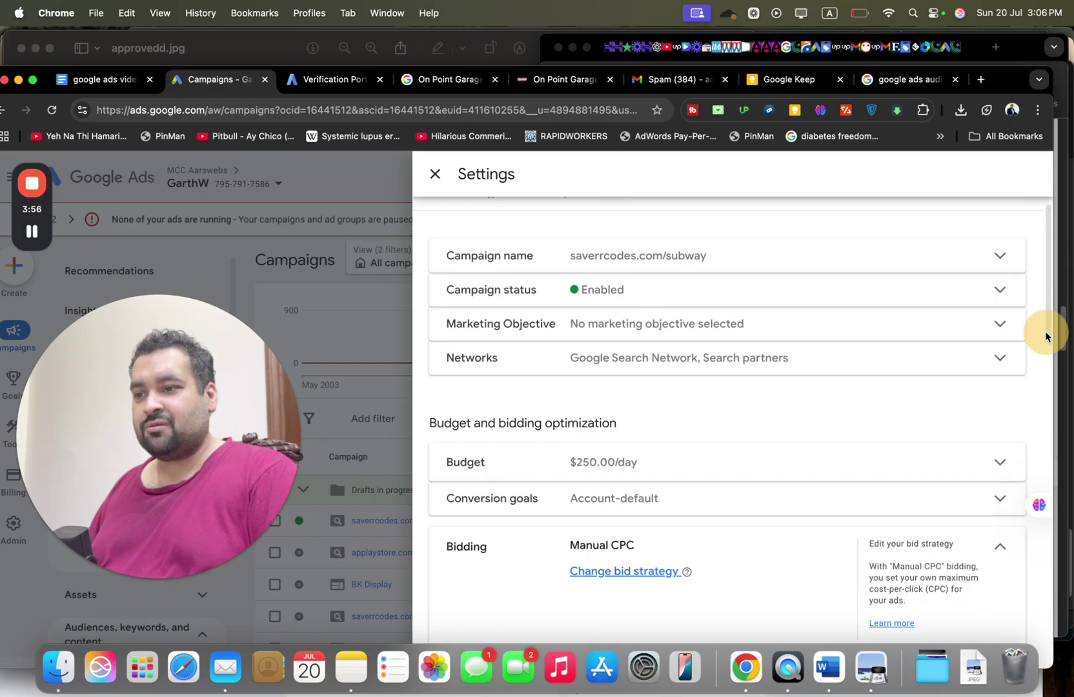
Review the campaign's remaining settings through the Other settings section, including locations and start and end dates, and close the settings.
scroll(1048, 330, down, 3)
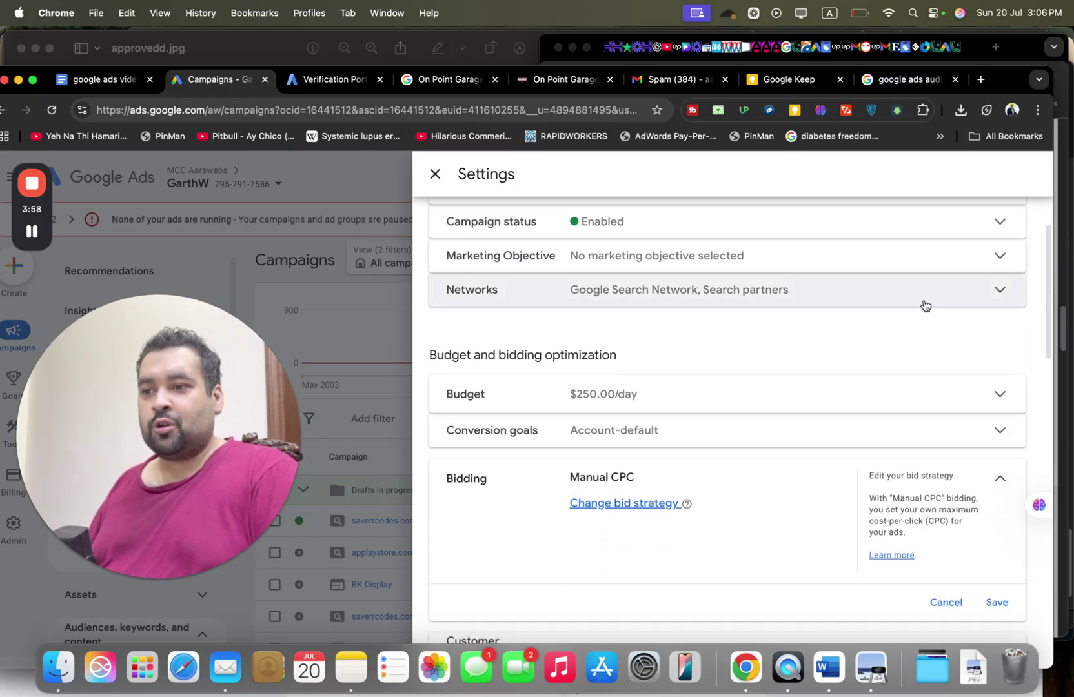
drag(1052, 352, 1067, 606)
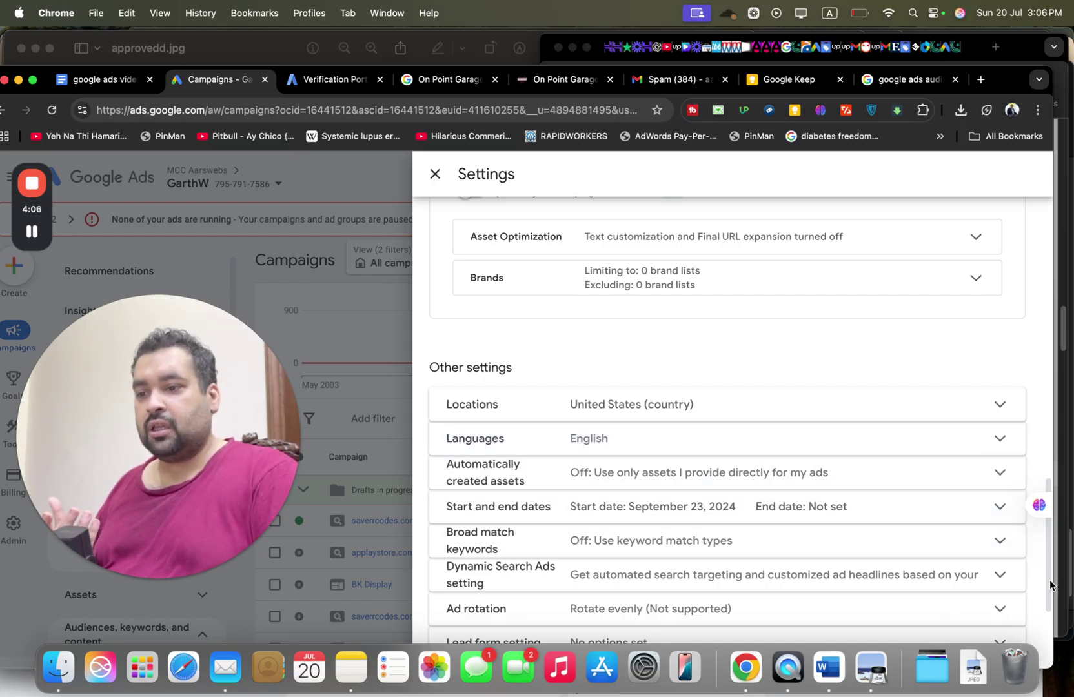
drag(1049, 579, 843, 560)
click(384, 560)
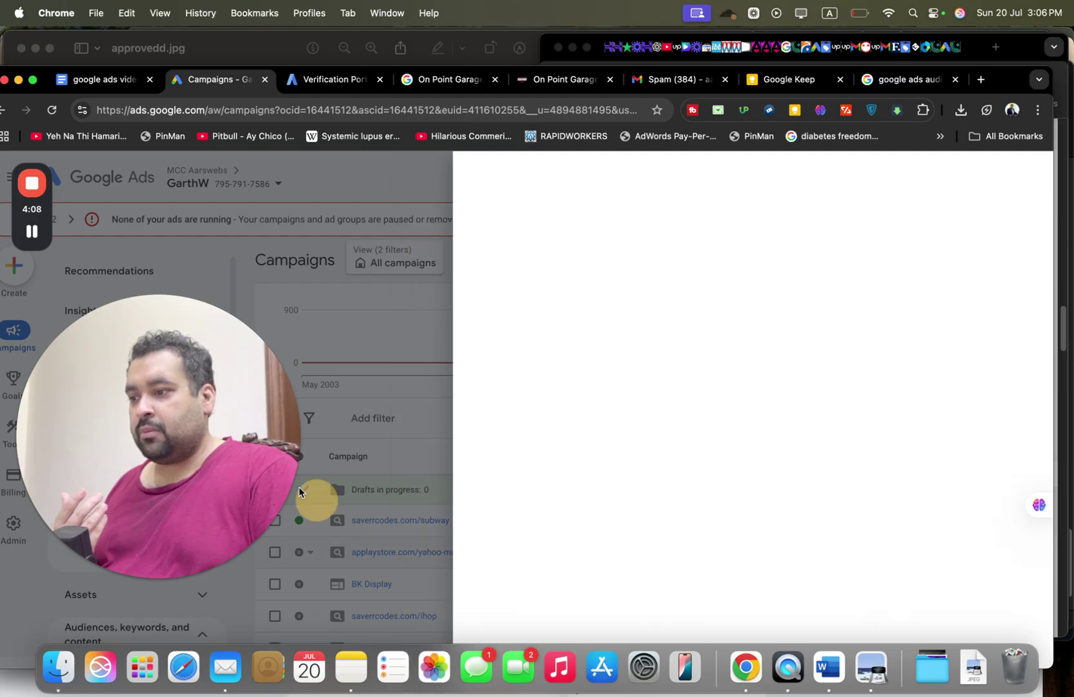
View the account's Advanced bid adjustments page and its Ad schedule page across all campaigns.
drag(746, 351, 819, 336)
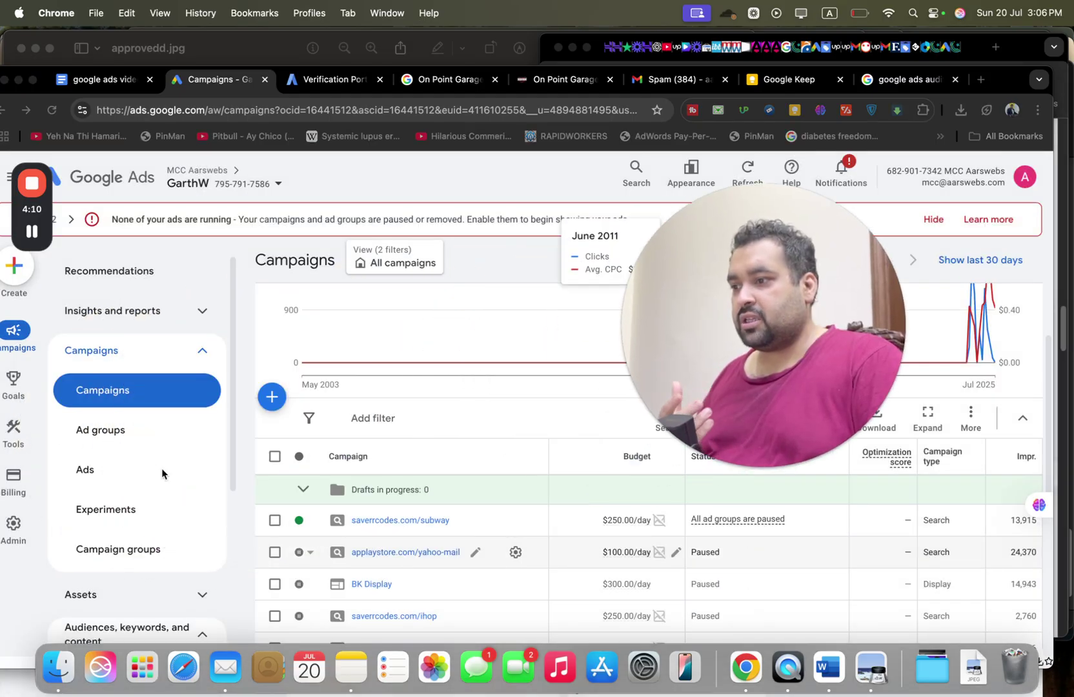
drag(230, 484, 244, 653)
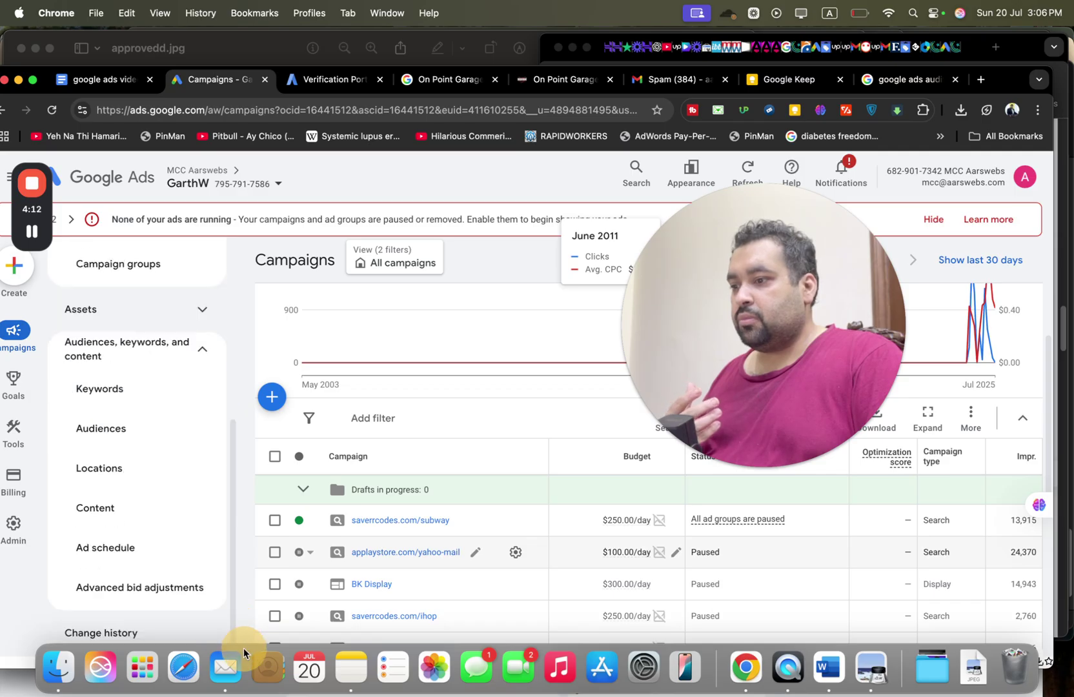
click(184, 590)
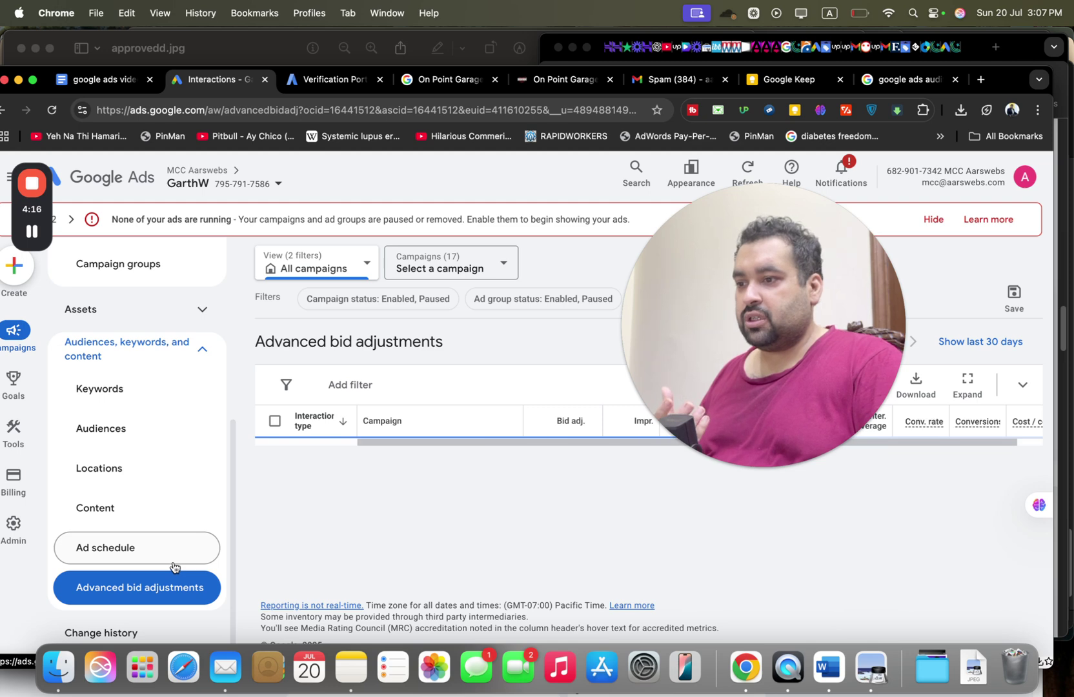
click(173, 566)
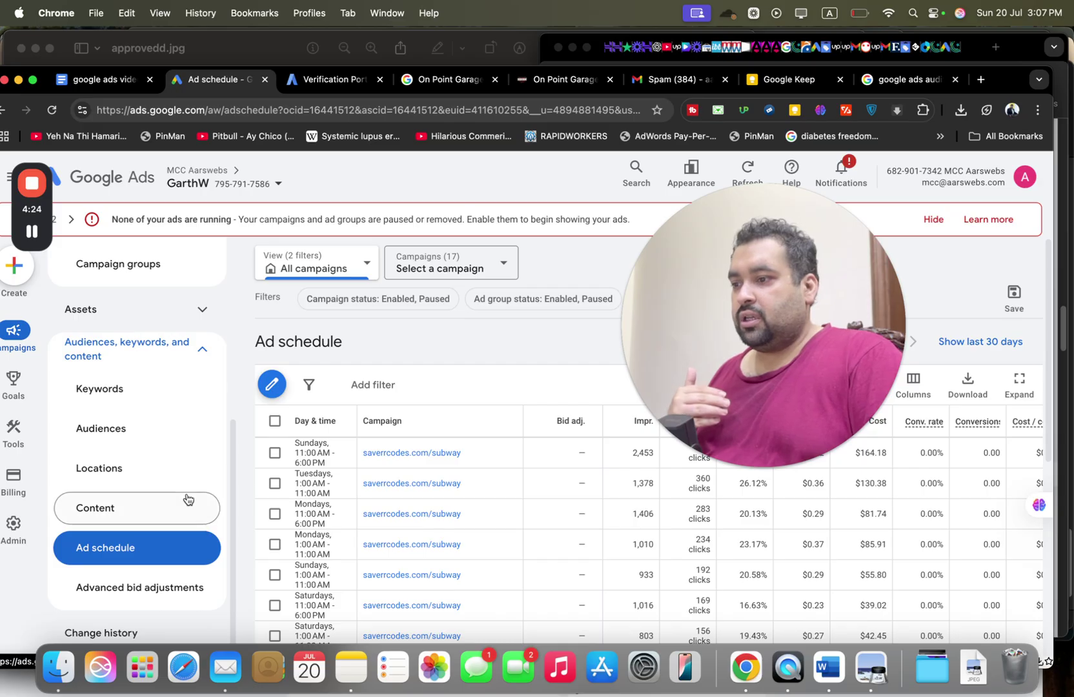
View the account's Locations page and its Audiences page across all campaigns.
click(196, 470)
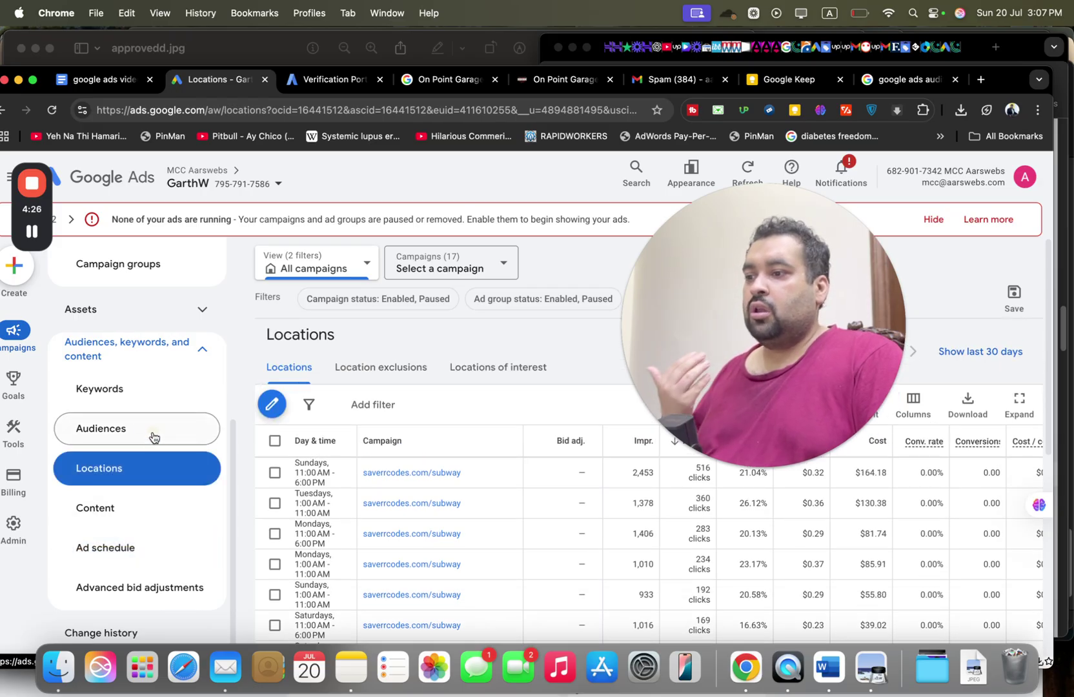
click(153, 438)
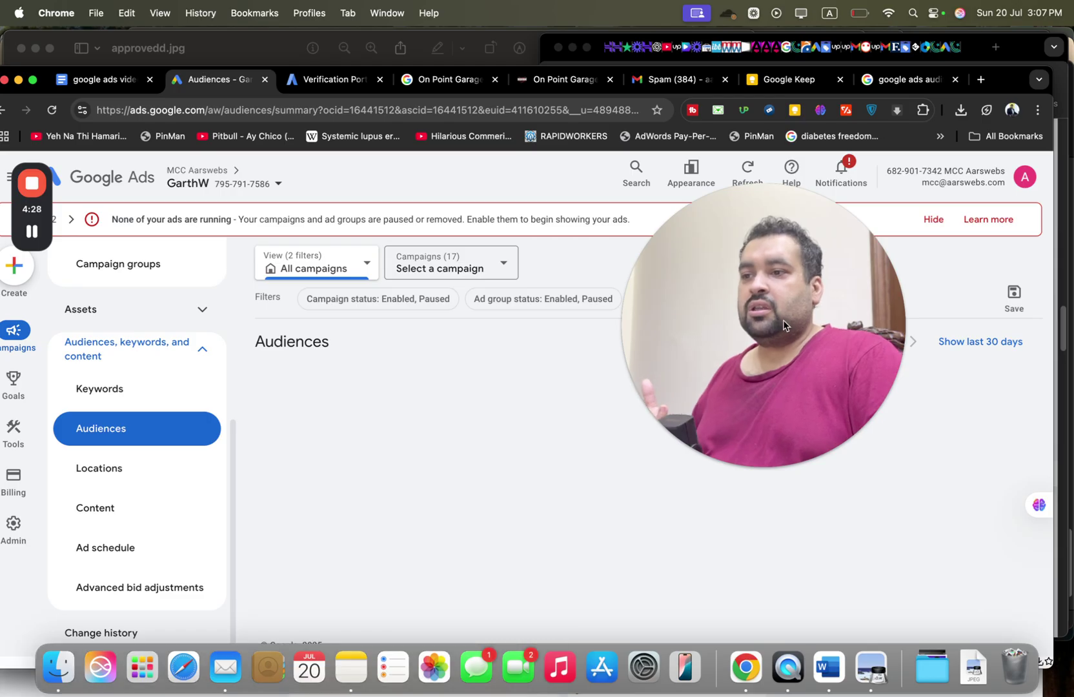
mouse_move(792, 470)
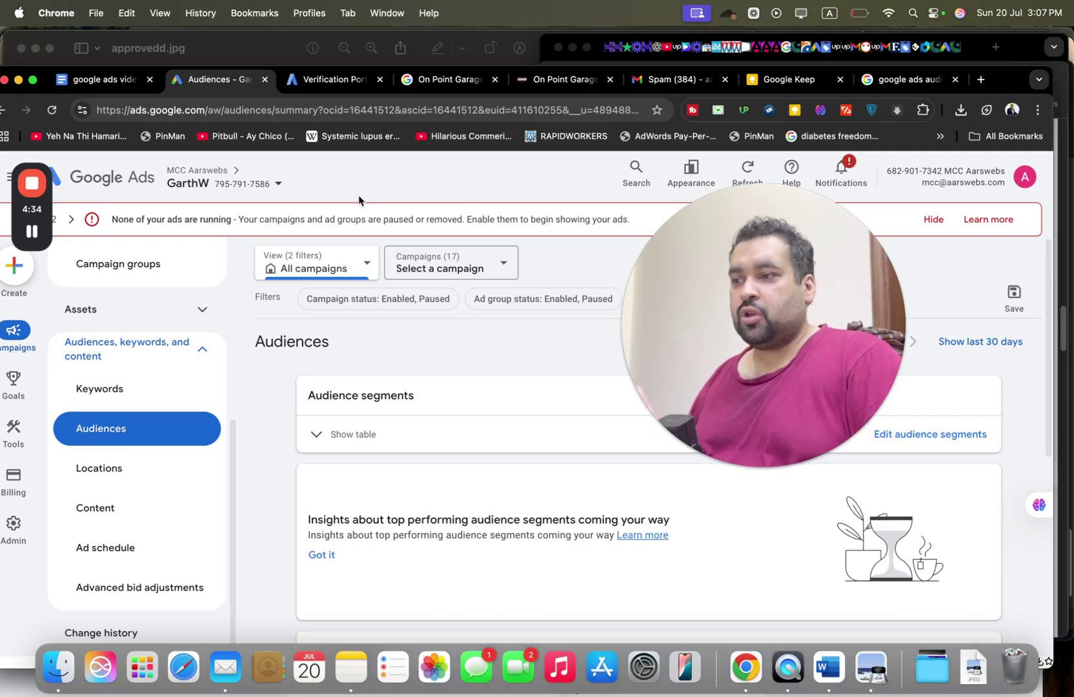
Return to the Keywords list and view the status details of the [subway coupons] keyword.
click(155, 397)
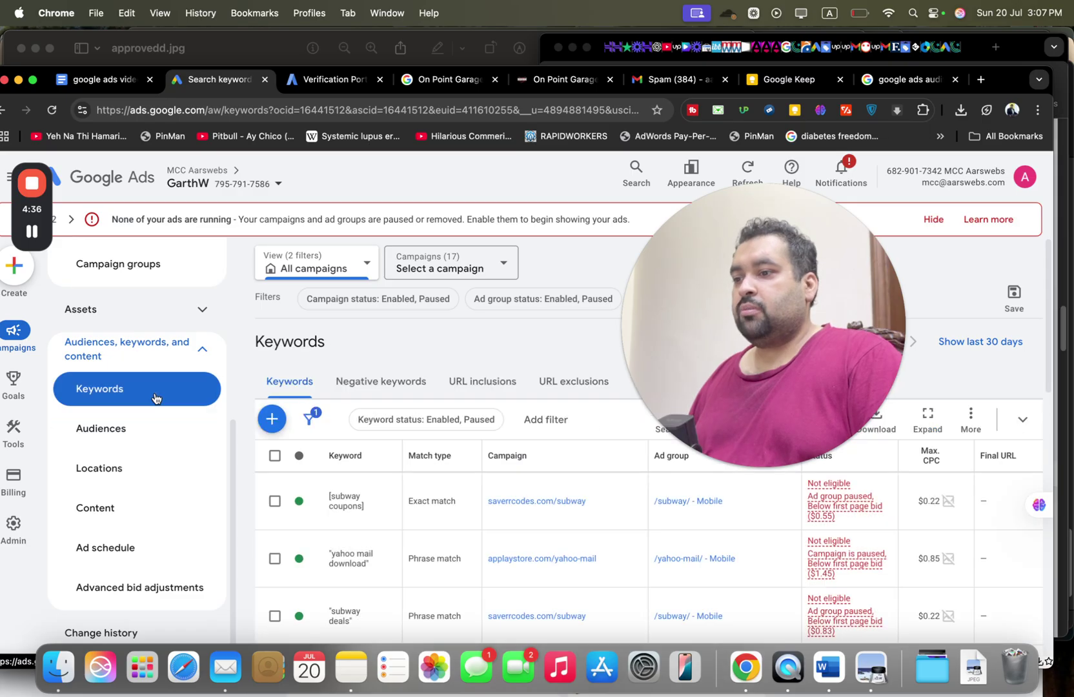
mouse_move(831, 505)
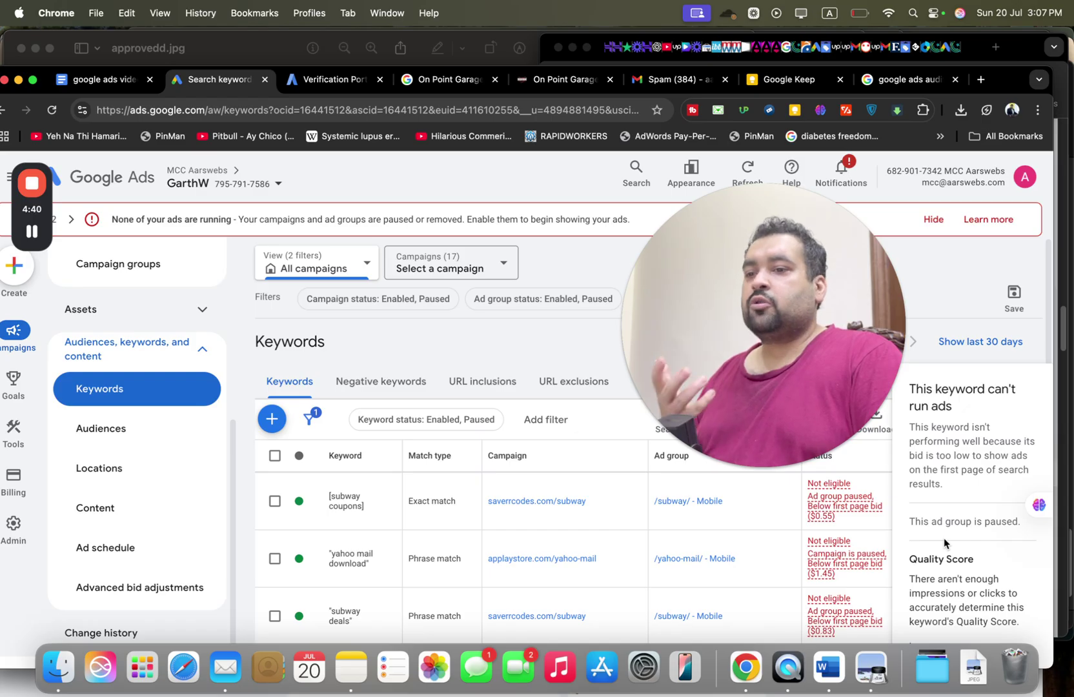
mouse_move(796, 440)
click(775, 467)
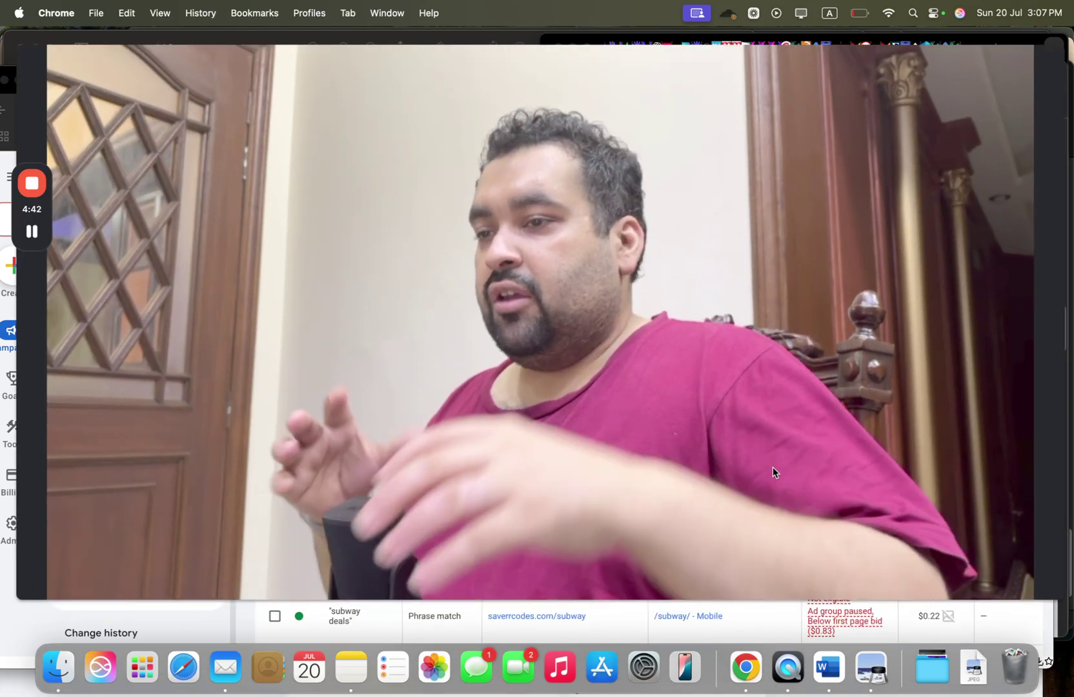